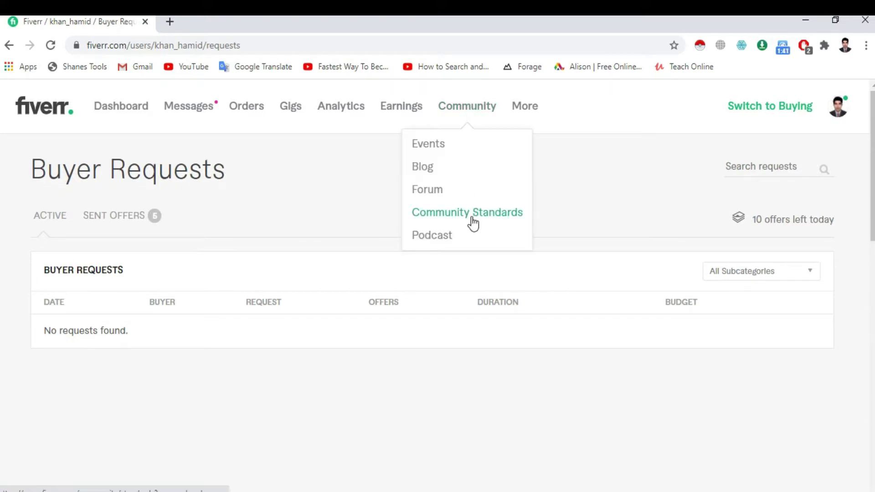
Step: Open the Community Standards page from the seller Community menu in a new tab
{"action": "left_click", "coordinate": [443, 221]}
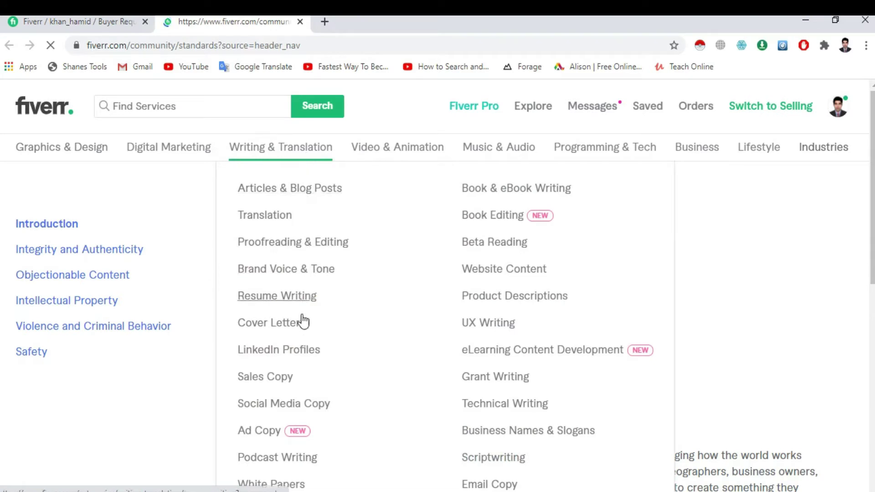
Step: Search Proofreading & Editing for 'ms word contents' to list other sellers' MS Word gigs
{"action": "left_click", "coordinate": [328, 251]}
{"action": "left_click", "coordinate": [217, 116]}
{"action": "type", "text": "ms word"}
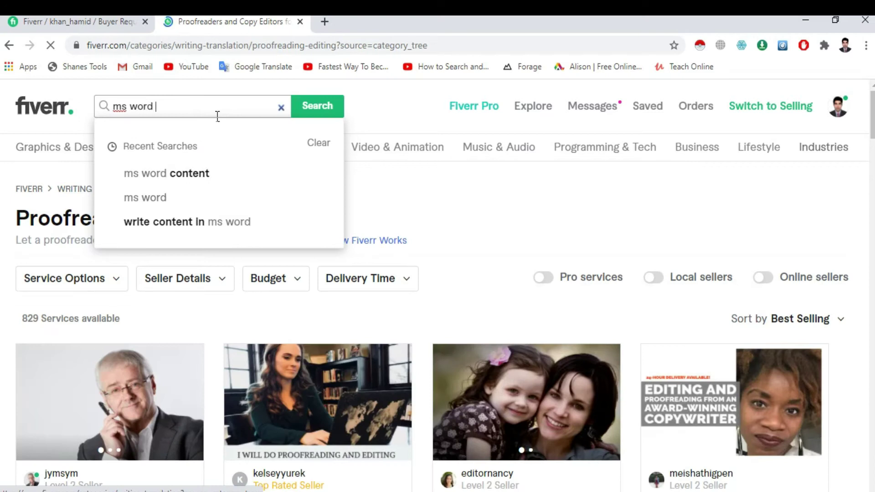
{"action": "type", "text": " contents"}
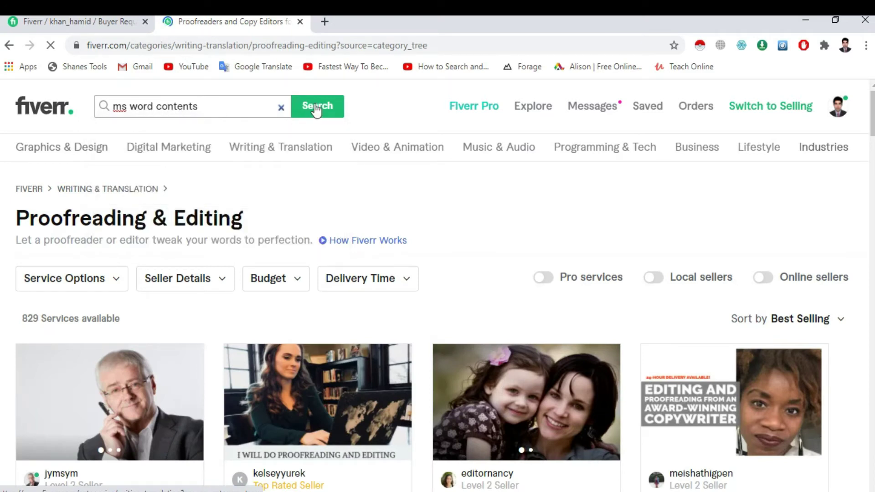
{"action": "left_click", "coordinate": [321, 113]}
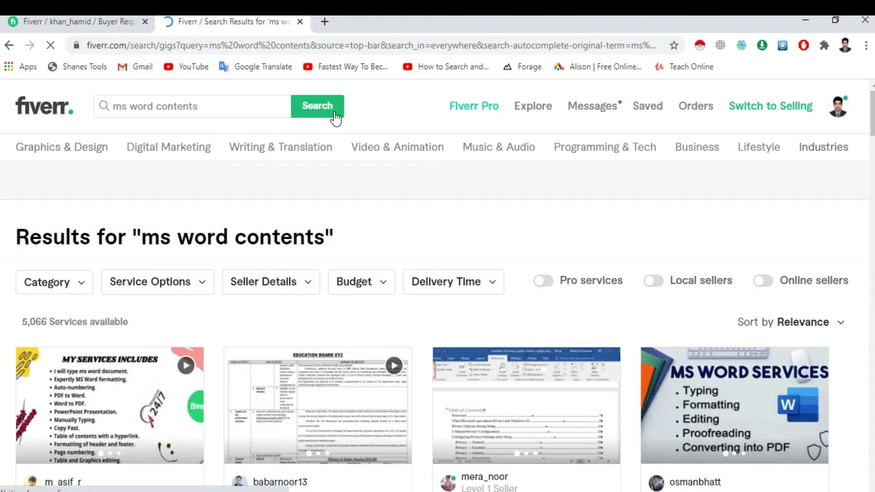
{"action": "scroll", "coordinate": [335, 118], "scroll_direction": "down", "scroll_amount": 2}
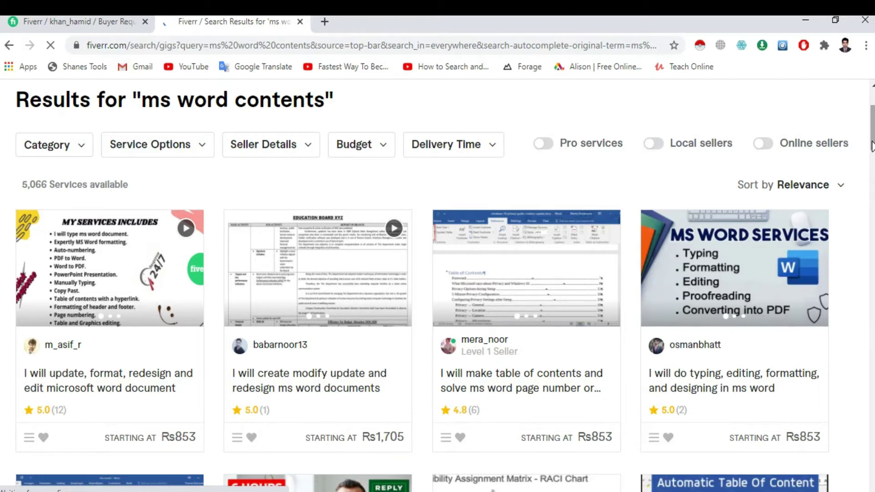
{"action": "scroll", "coordinate": [873, 145], "scroll_direction": "down", "scroll_amount": 2}
{"action": "scroll", "coordinate": [63, 181], "scroll_direction": "up", "scroll_amount": 2}
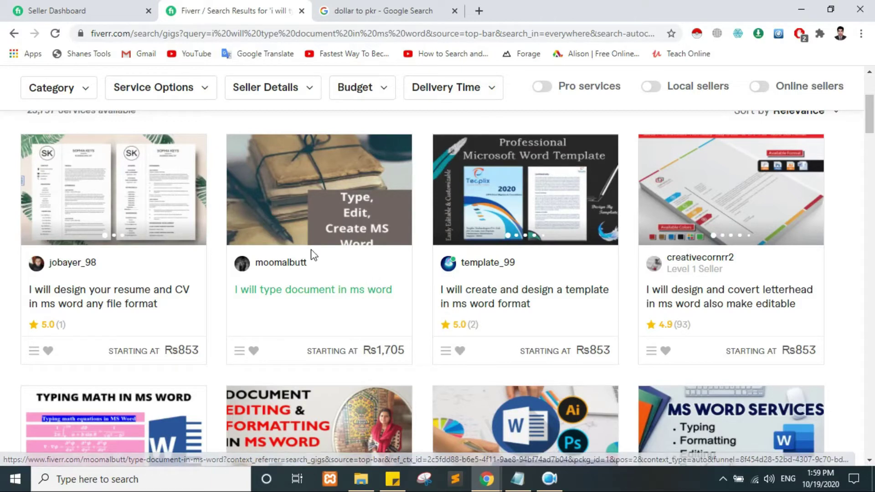
Step: From the Seller Dashboard's Gigs list, create a new gig with a blank Overview form
{"action": "left_click", "coordinate": [66, 5]}
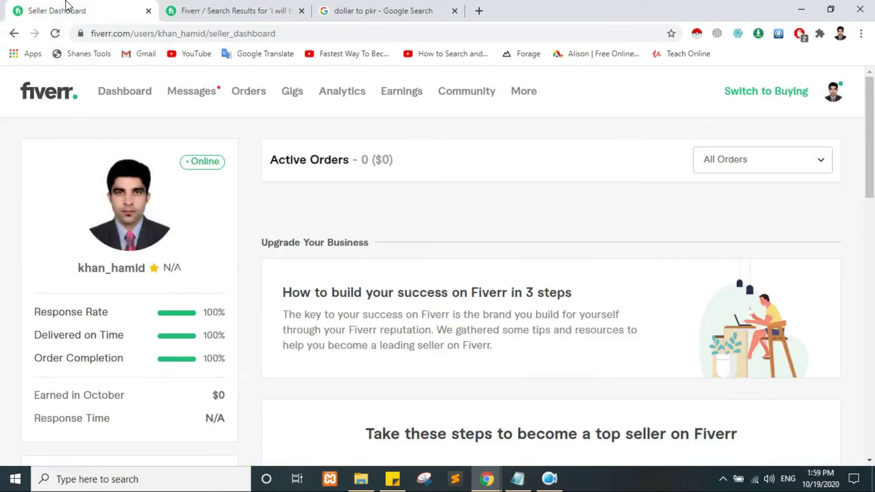
{"action": "scroll", "coordinate": [869, 151], "scroll_direction": "down", "scroll_amount": 2}
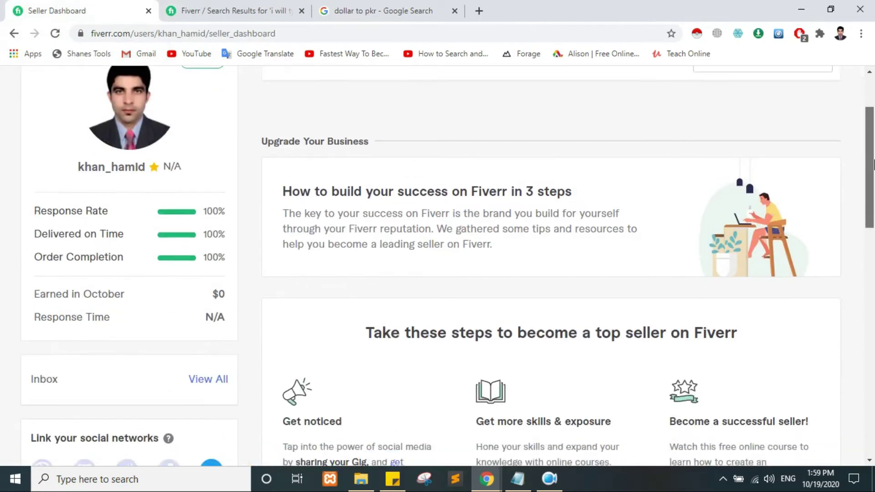
{"action": "scroll", "coordinate": [869, 150], "scroll_direction": "up", "scroll_amount": 2}
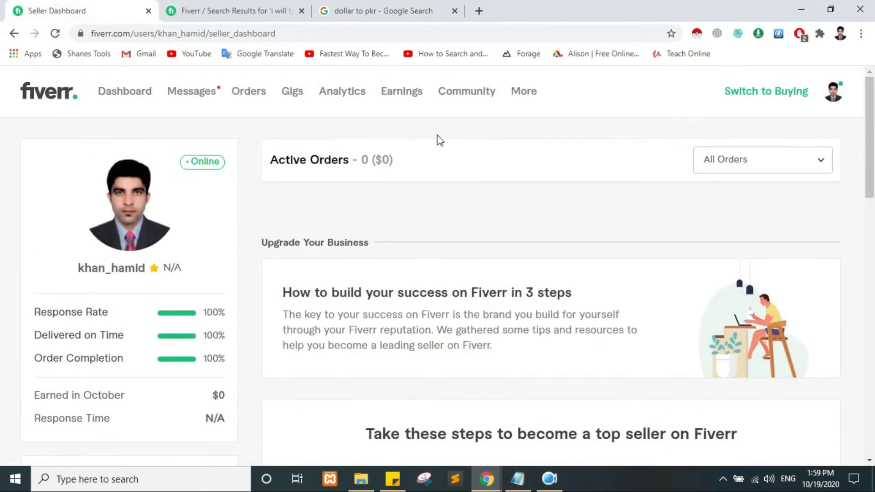
{"action": "left_click", "coordinate": [295, 95]}
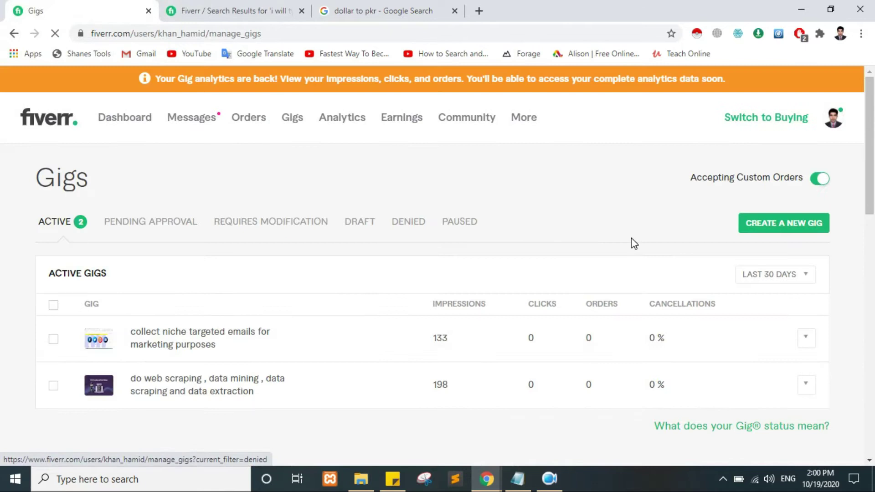
{"action": "left_click", "coordinate": [792, 233]}
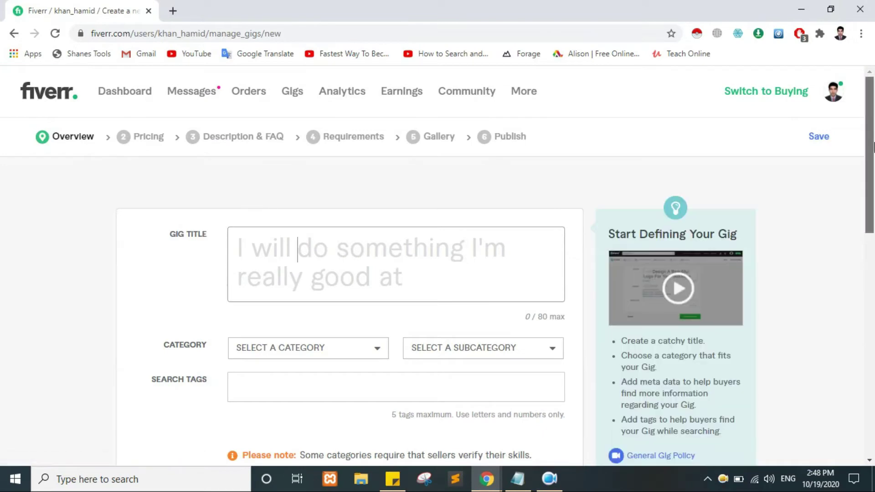
{"action": "scroll", "coordinate": [817, 182], "scroll_direction": "down", "scroll_amount": 1}
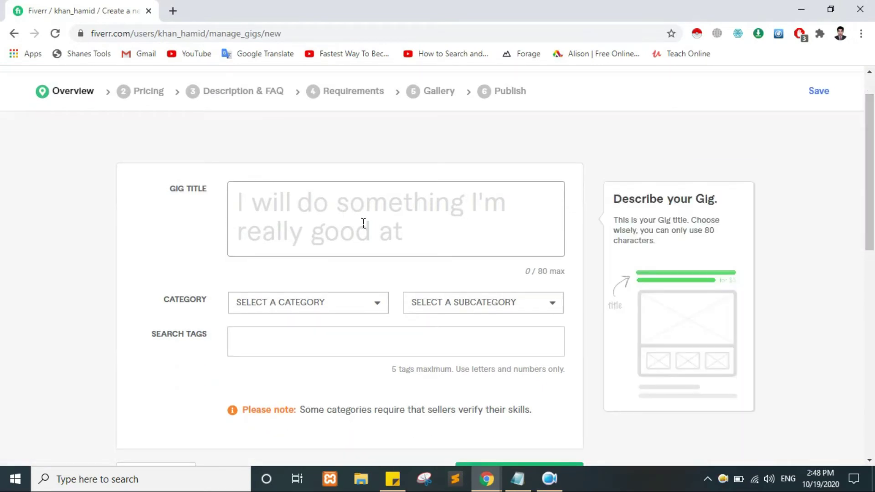
{"action": "type", "text": "typ"}
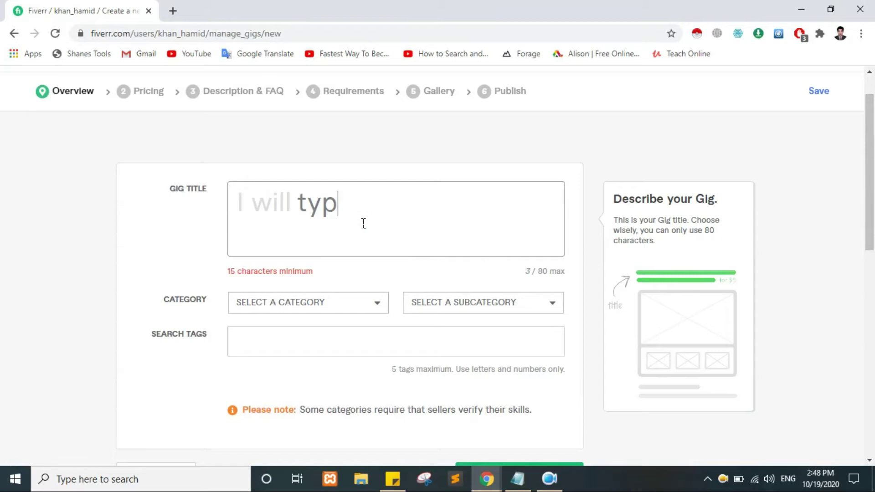
{"action": "type", "text": "e docu"}
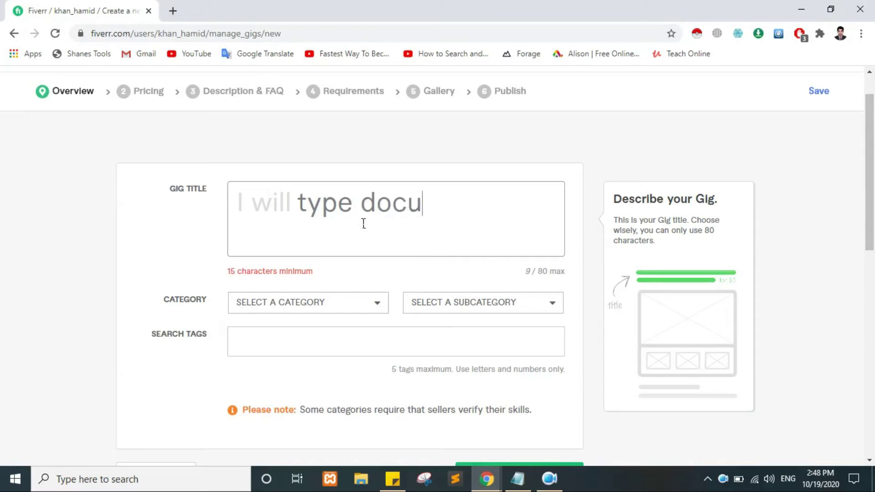
{"action": "type", "text": "me"}
Step: Enter the gig title 'I will type fasted document in ms word', correcting typos along the way
{"action": "key", "text": "BackSpace"}
{"action": "key", "text": "BackSpace"}
{"action": "key", "text": "BackSpace"}
{"action": "type", "text": "fa"}
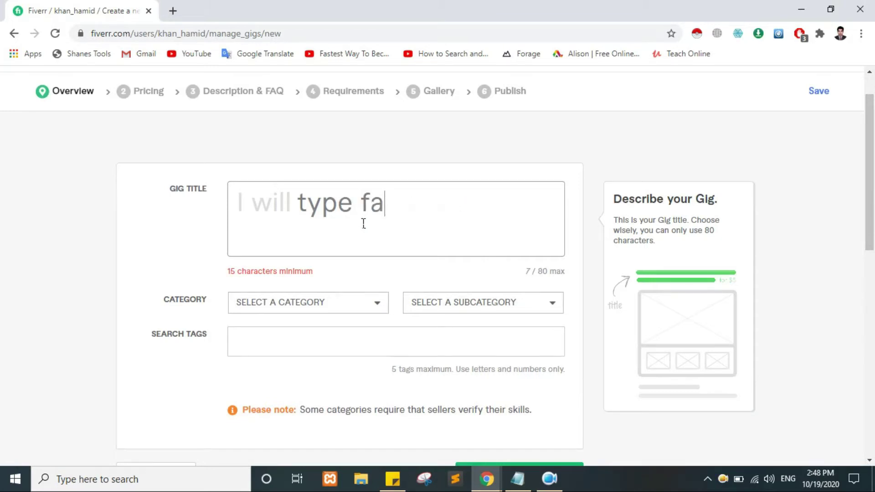
{"action": "type", "text": "sted document u"}
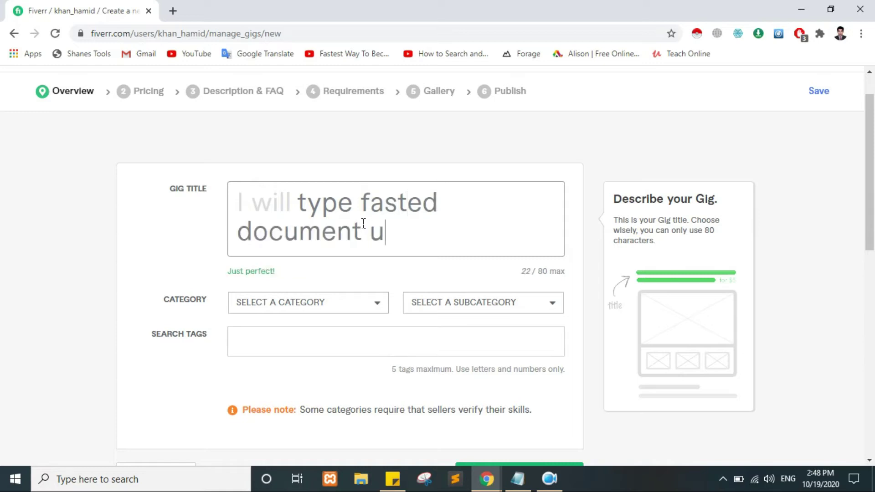
{"action": "type", "text": "n"}
{"action": "key", "text": "BackSpace"}
{"action": "key", "text": "BackSpace"}
{"action": "type", "text": "in ms "}
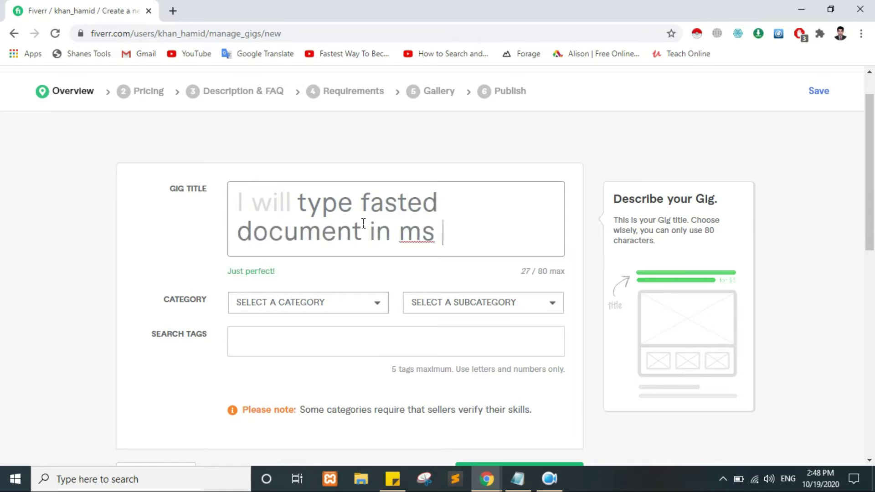
{"action": "type", "text": "word"}
{"action": "left_click", "coordinate": [786, 183]}
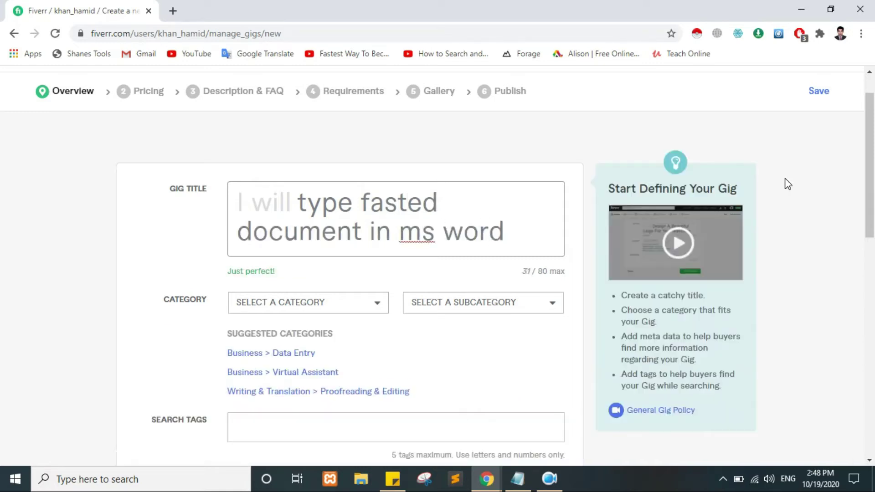
{"action": "left_click_drag", "start_coordinate": [870, 185], "coordinate": [870, 232]}
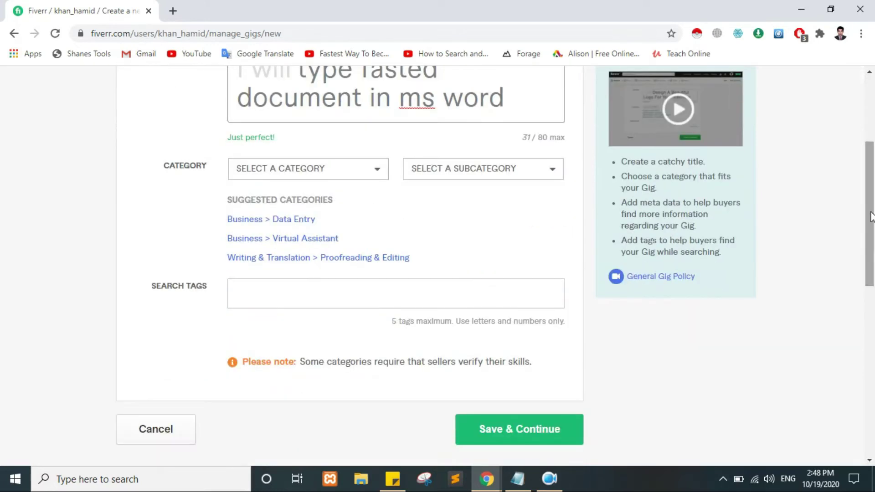
Step: Set the category to Writing & Translation with subcategory Proofreading & Editing
{"action": "left_click", "coordinate": [378, 173]}
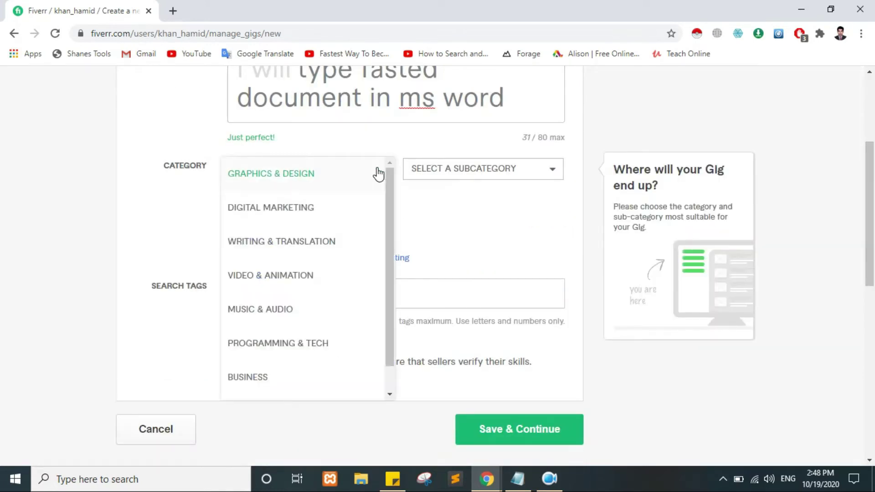
{"action": "left_click", "coordinate": [331, 248]}
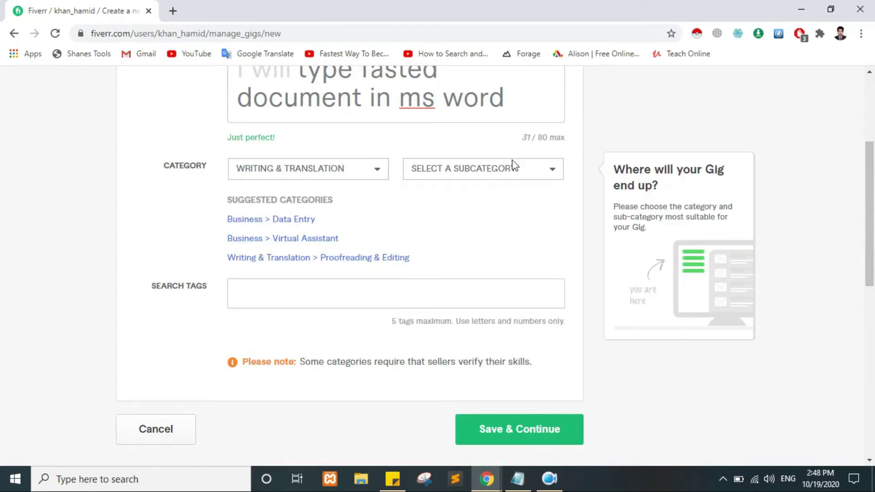
{"action": "left_click", "coordinate": [526, 179]}
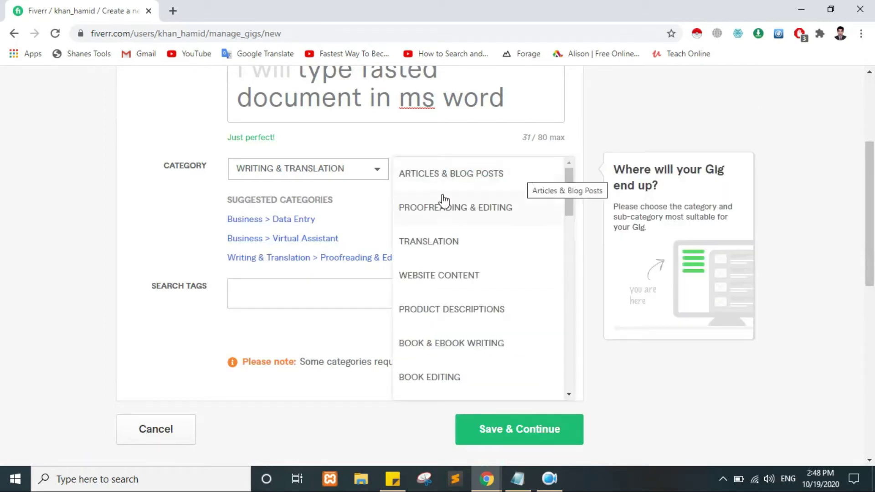
{"action": "left_click", "coordinate": [520, 218]}
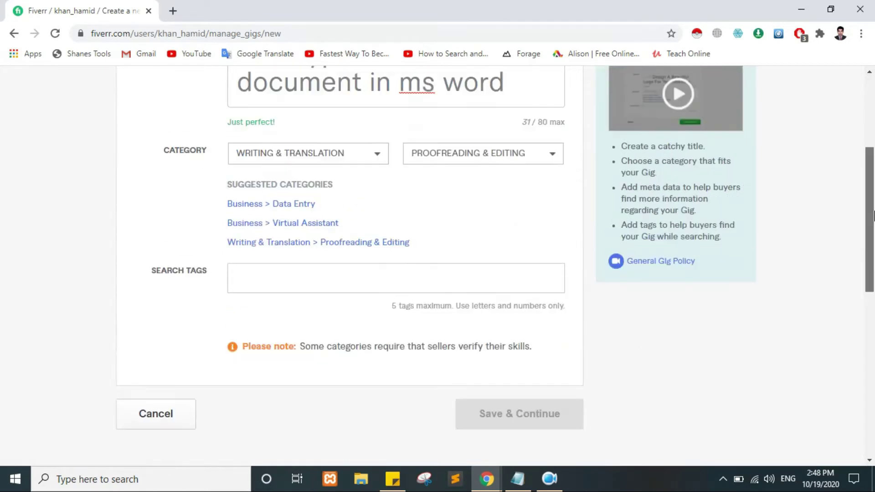
{"action": "scroll", "coordinate": [190, 238], "scroll_direction": "down", "scroll_amount": 1}
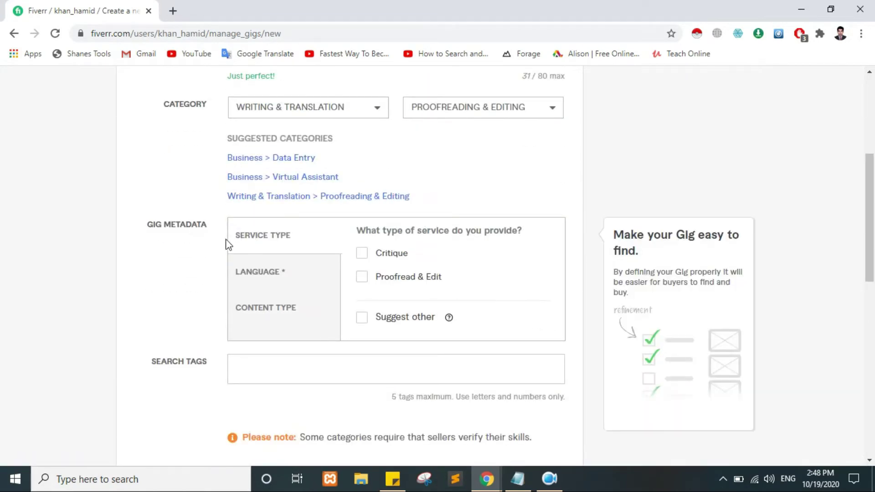
Step: Mark service type Proofread & Edit, language English, and suggest 'Generic' as a custom content type
{"action": "left_click", "coordinate": [367, 279]}
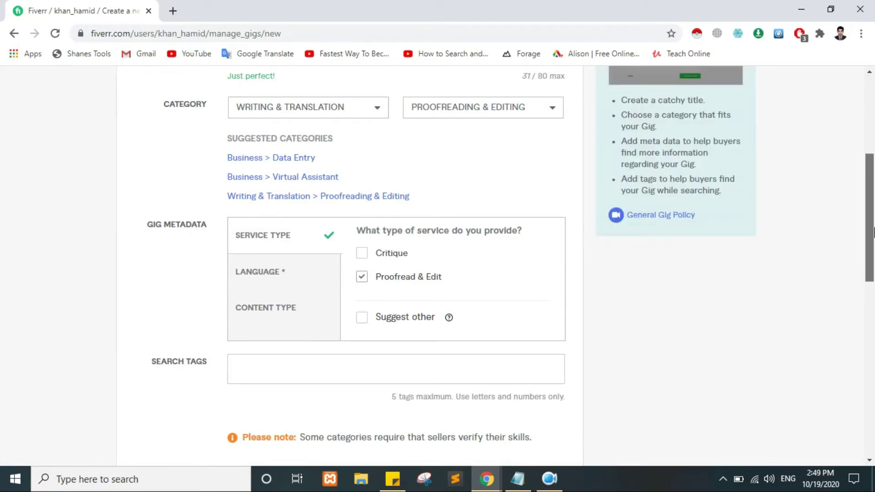
{"action": "scroll", "coordinate": [275, 191], "scroll_direction": "down", "scroll_amount": 2}
{"action": "left_click", "coordinate": [257, 174]}
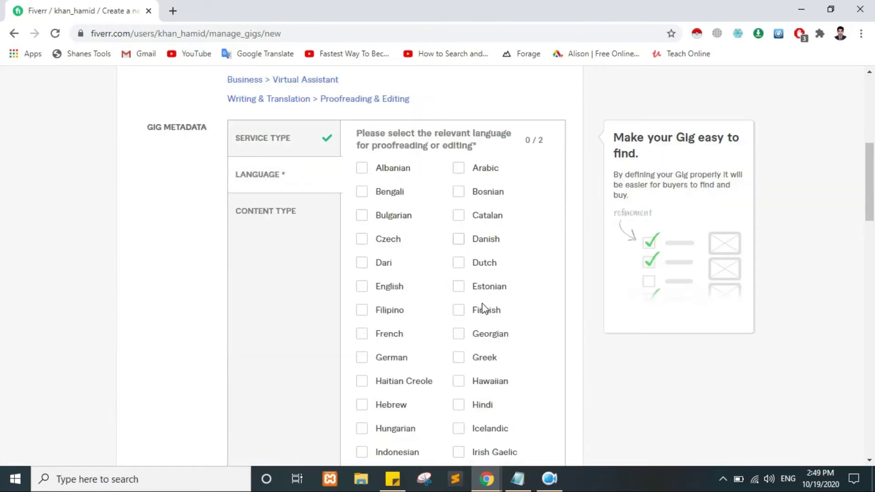
{"action": "left_click_drag", "start_coordinate": [871, 192], "coordinate": [873, 227]}
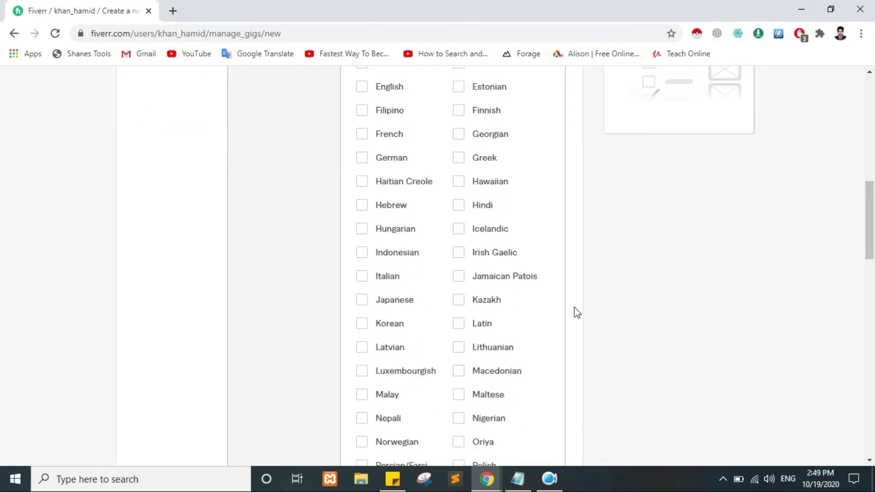
{"action": "scroll", "coordinate": [575, 313], "scroll_direction": "up", "scroll_amount": 3}
{"action": "left_click", "coordinate": [362, 229]}
{"action": "scroll", "coordinate": [281, 286], "scroll_direction": "up", "scroll_amount": 1}
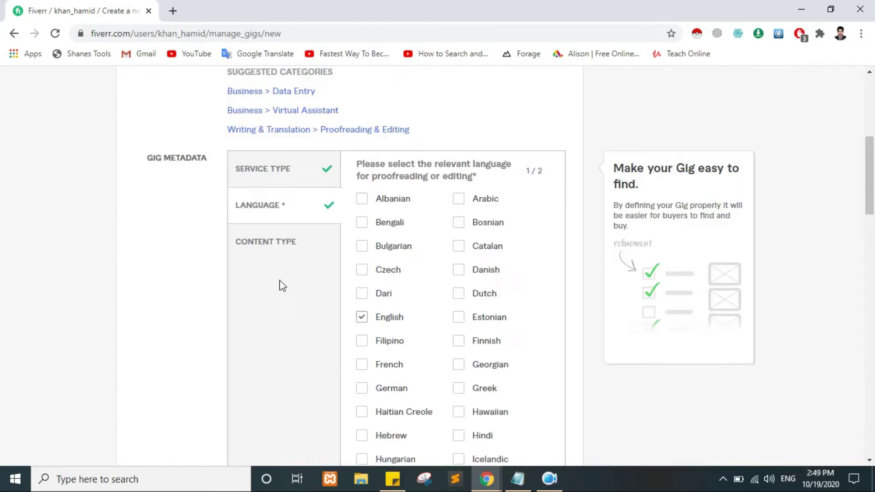
{"action": "left_click", "coordinate": [267, 255]}
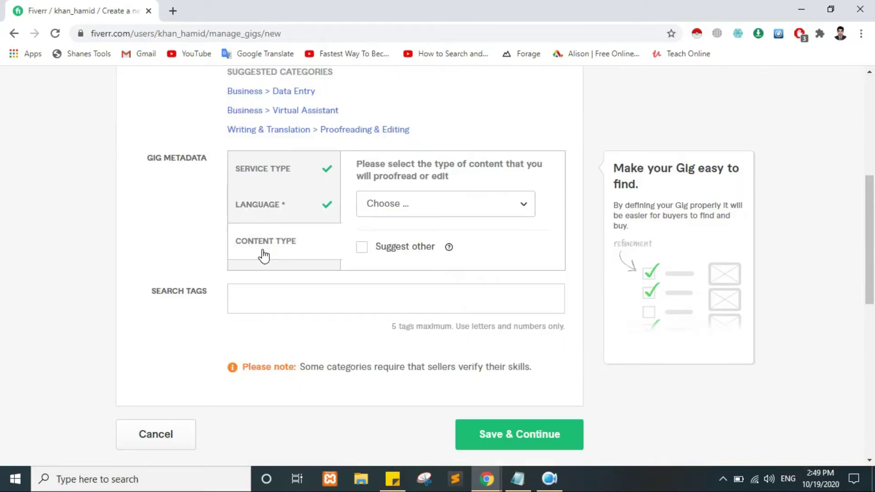
{"action": "left_click", "coordinate": [370, 254]}
{"action": "type", "text": "G"}
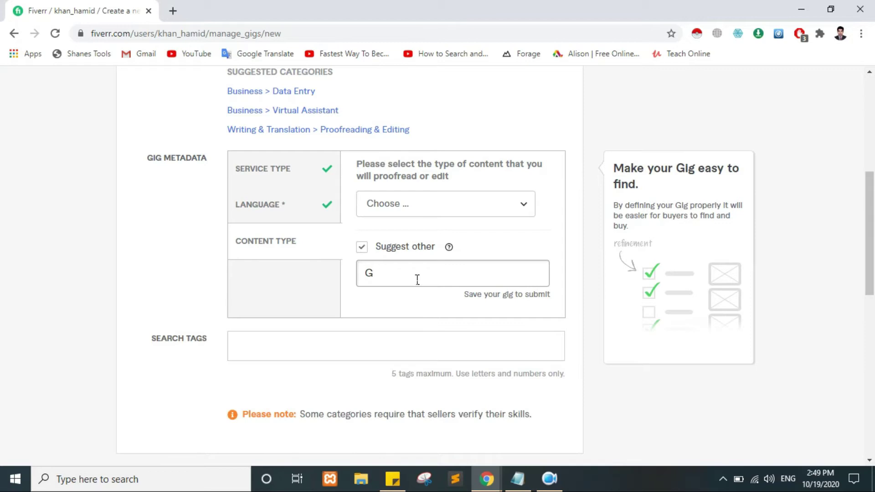
{"action": "type", "text": "eneric"}
{"action": "left_click", "coordinate": [392, 358]}
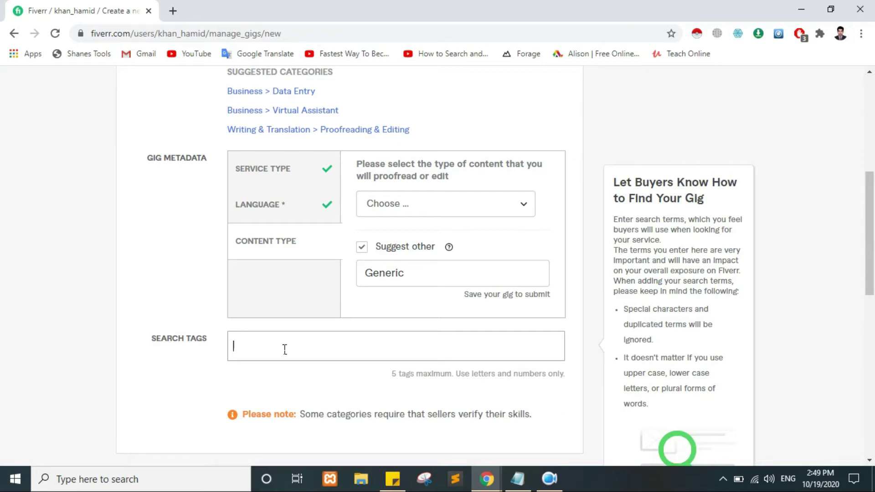
{"action": "type", "text": "ms word "}
{"action": "type", "text": "cocument"}
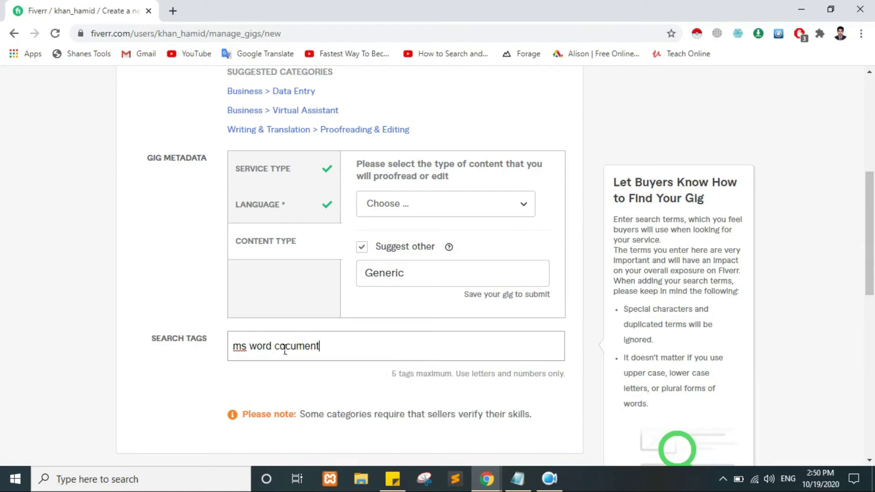
Step: Add the tags MS WORD COCUMENT, WRITING, MS WORD and TYPING JOB, then save and continue to Scope & Pricing
{"action": "key", "text": "Return"}
{"action": "type", "text": "ir"}
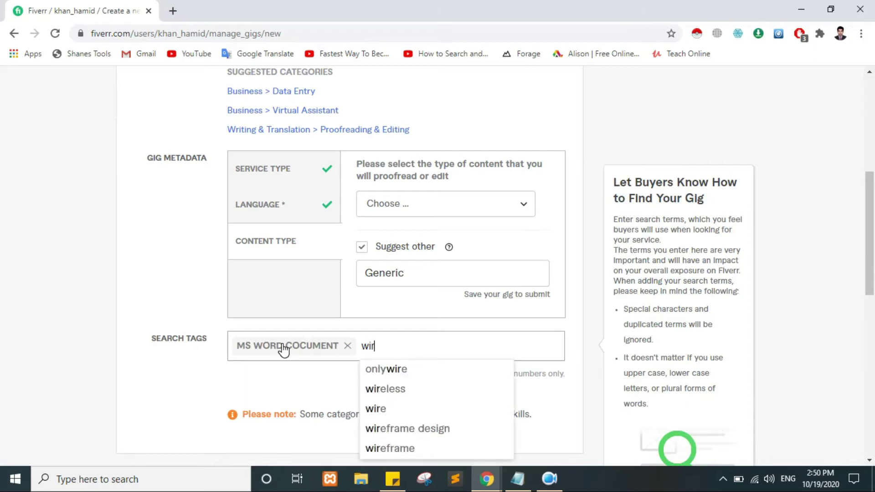
{"action": "key", "text": "BackSpace"}
{"action": "key", "text": "BackSpace"}
{"action": "type", "text": "riting"}
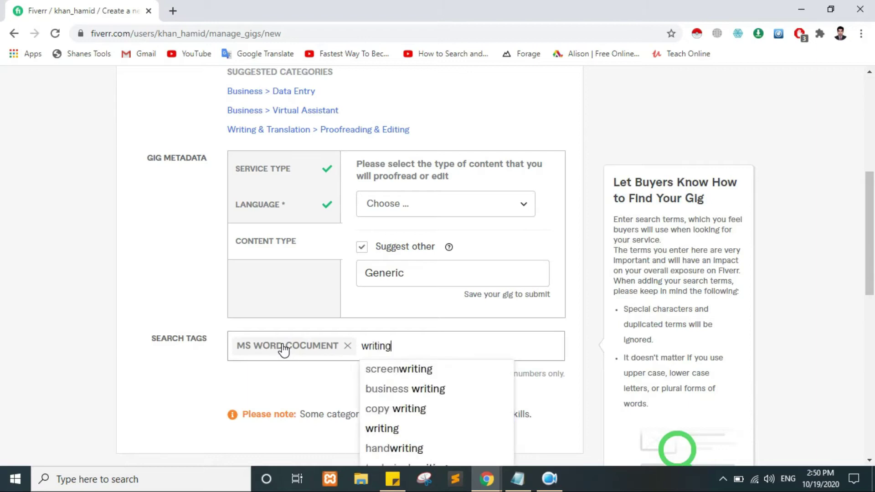
{"action": "key", "text": "Return"}
{"action": "type", "text": "ms"}
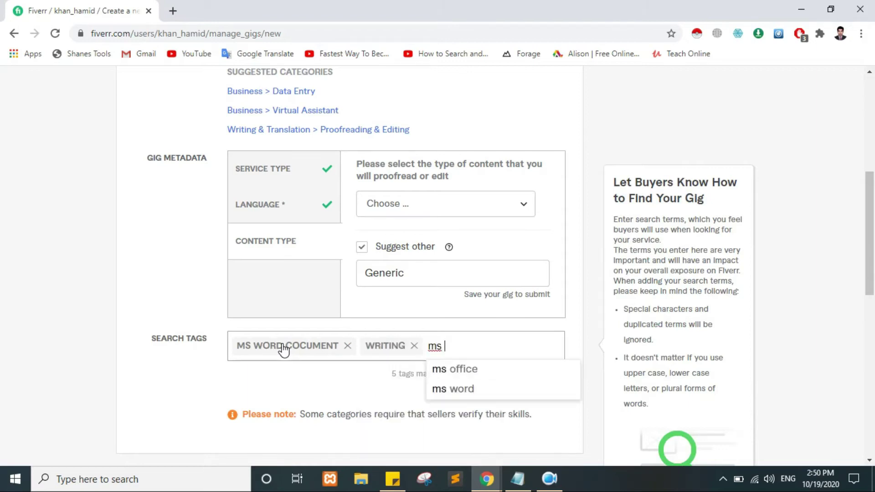
{"action": "type", "text": " word"}
{"action": "key", "text": "Return"}
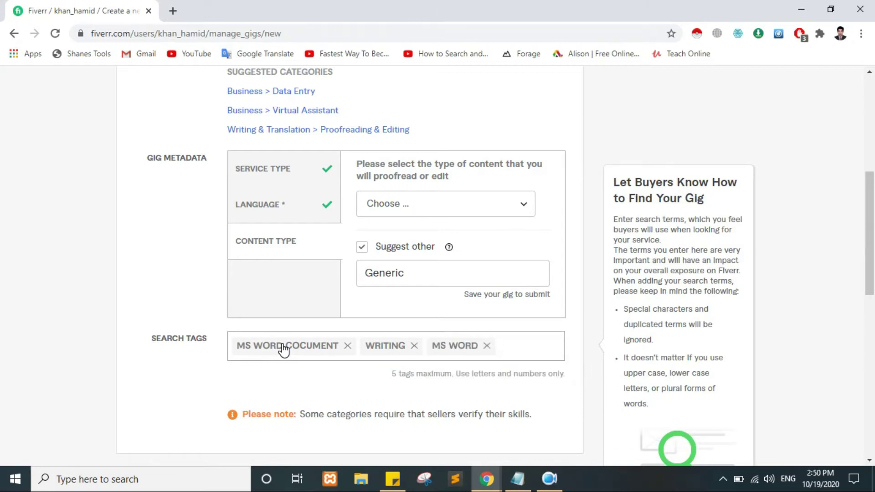
{"action": "type", "text": "typin"}
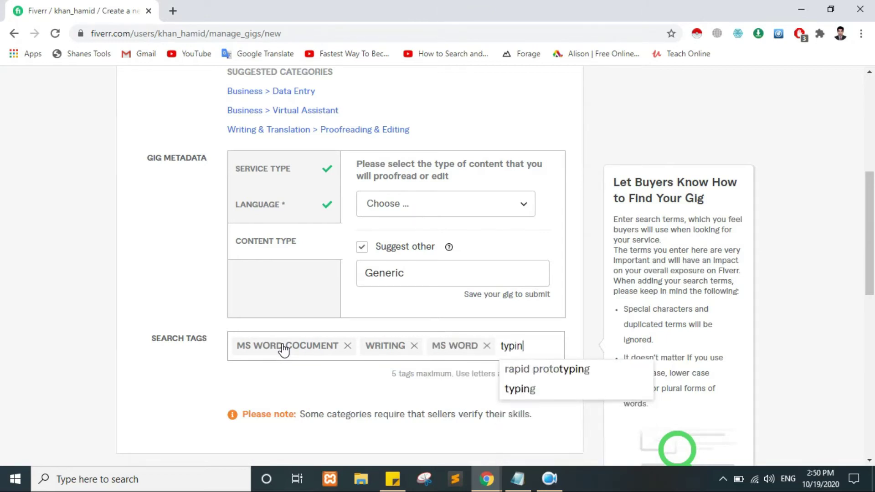
{"action": "type", "text": "g job"}
{"action": "key", "text": "Return"}
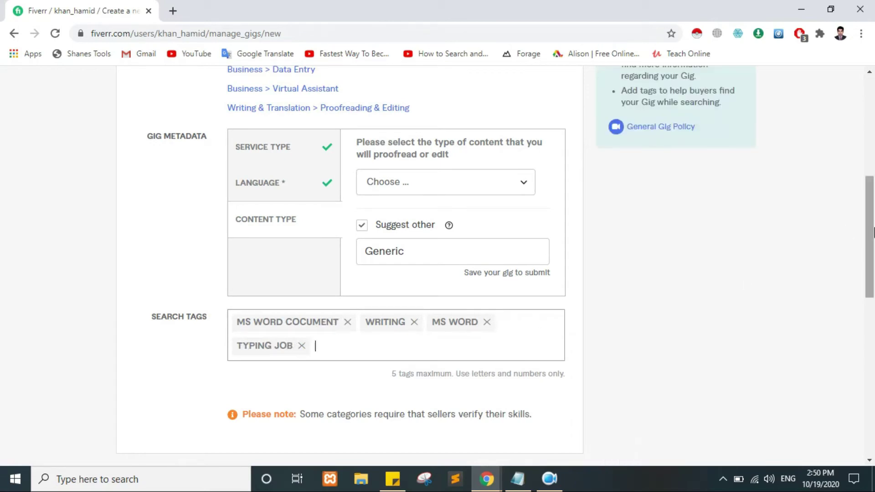
{"action": "scroll", "coordinate": [874, 232], "scroll_direction": "down", "scroll_amount": 2}
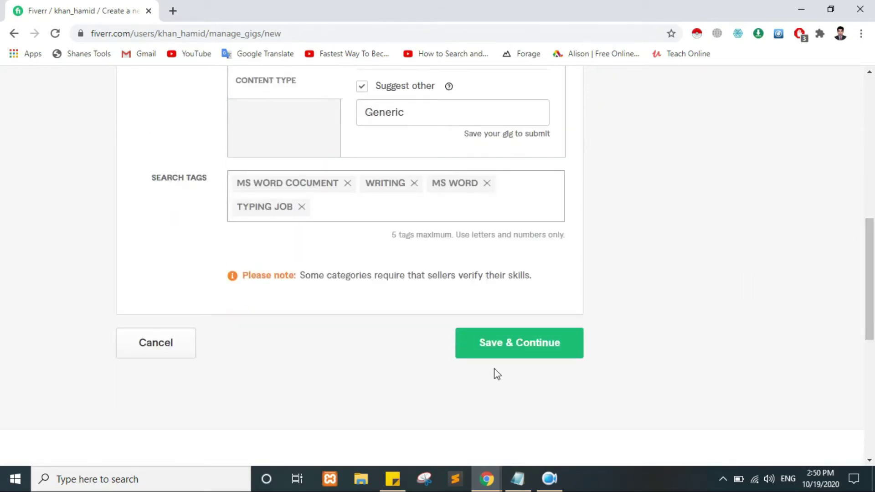
{"action": "left_click", "coordinate": [525, 345]}
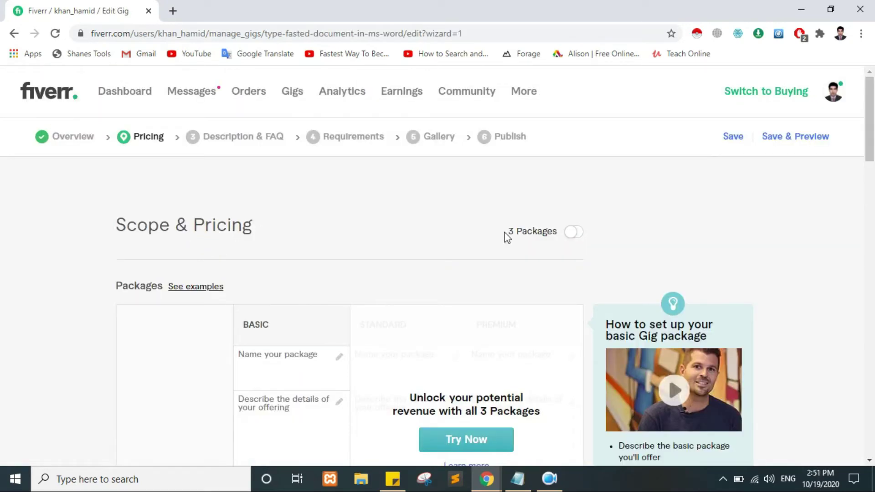
Step: Enable three packages, then name and describe the Basic package with 1 Day Delivery
{"action": "left_click", "coordinate": [577, 234]}
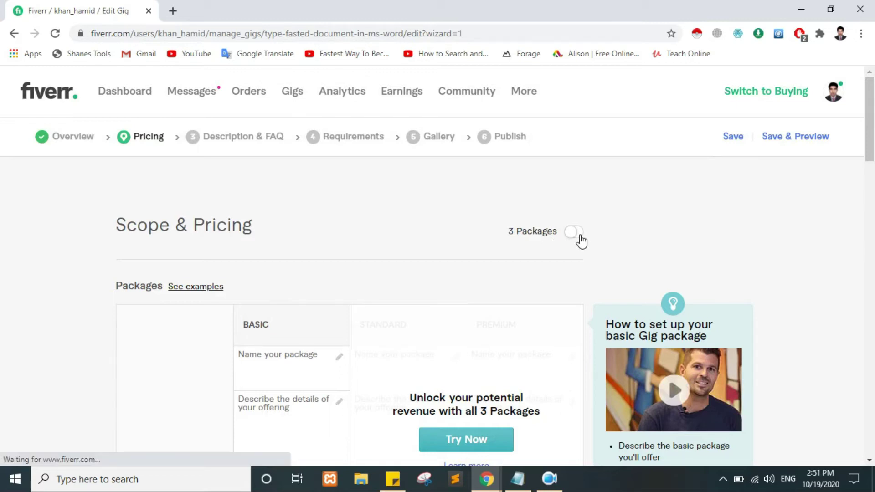
{"action": "left_click_drag", "start_coordinate": [871, 121], "coordinate": [872, 152]}
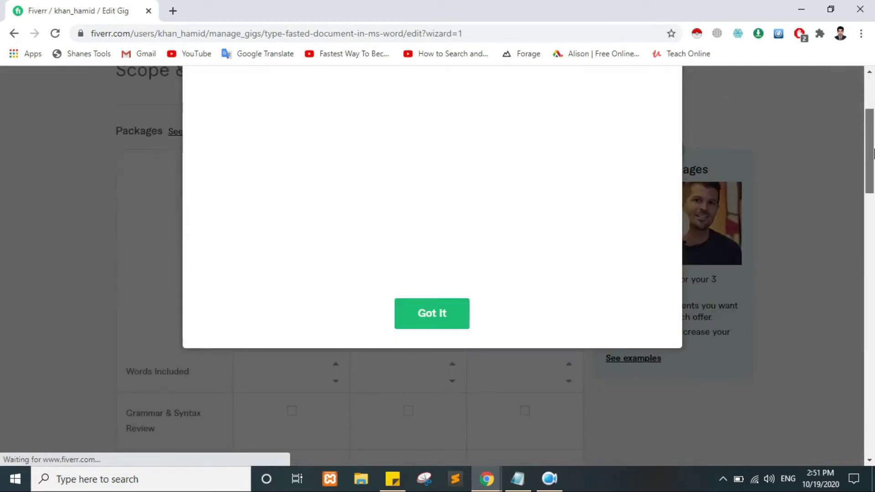
{"action": "left_click", "coordinate": [434, 322]}
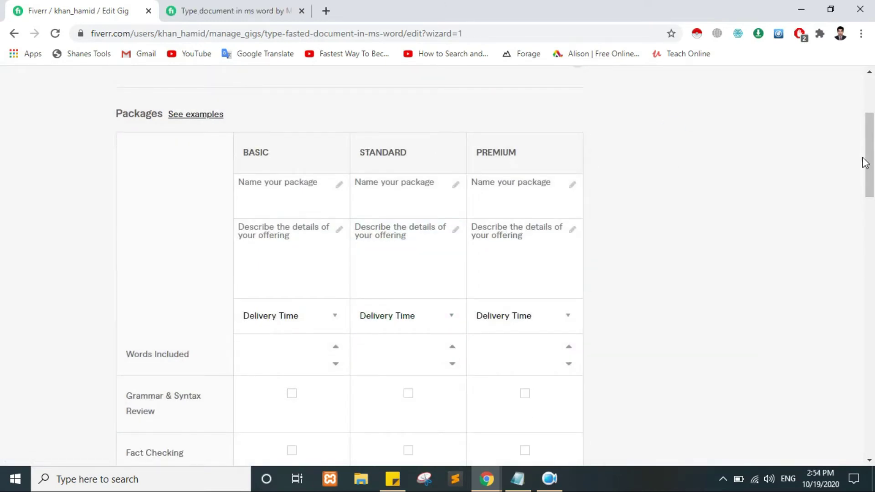
{"action": "scroll", "coordinate": [863, 162], "scroll_direction": "down", "scroll_amount": 3}
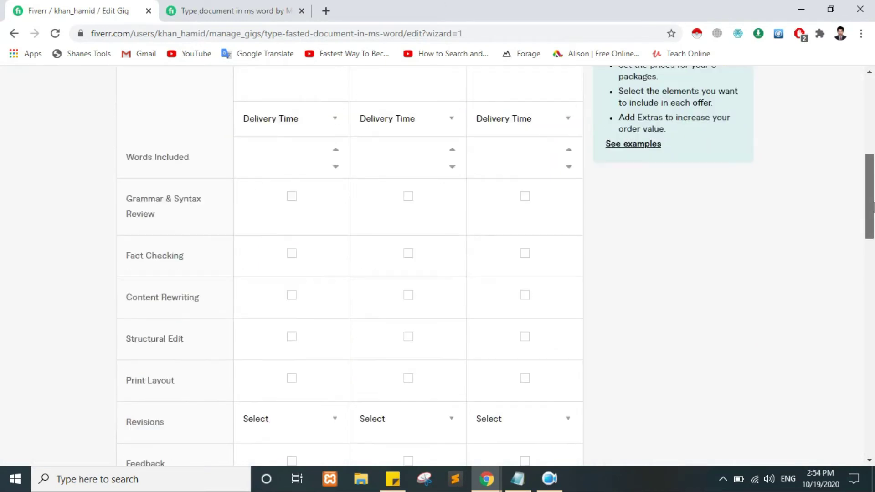
{"action": "scroll", "coordinate": [866, 167], "scroll_direction": "up", "scroll_amount": 2}
{"action": "left_click", "coordinate": [298, 171]}
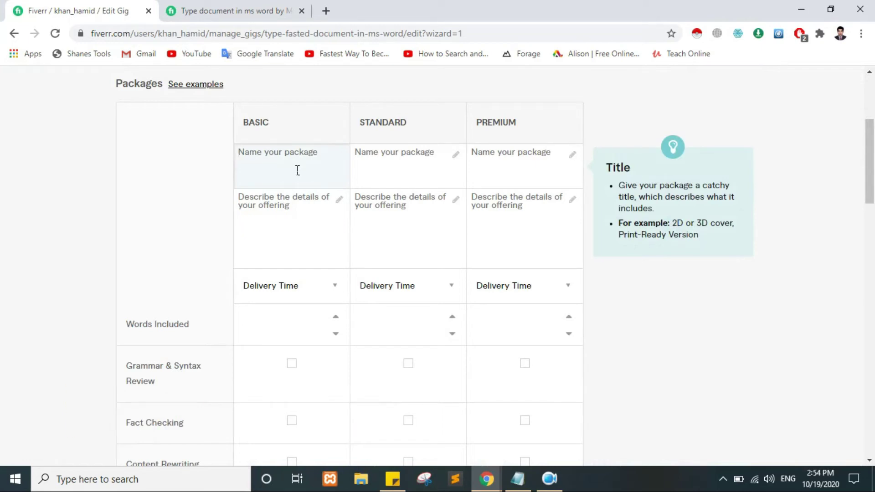
{"action": "type", "text": "Basic"}
{"action": "left_click", "coordinate": [281, 229]}
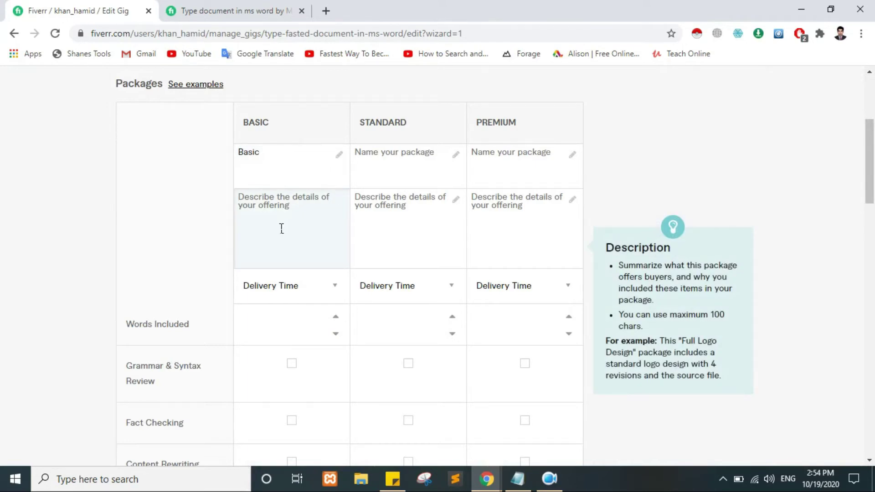
{"action": "type", "text": "type, edit 3p"}
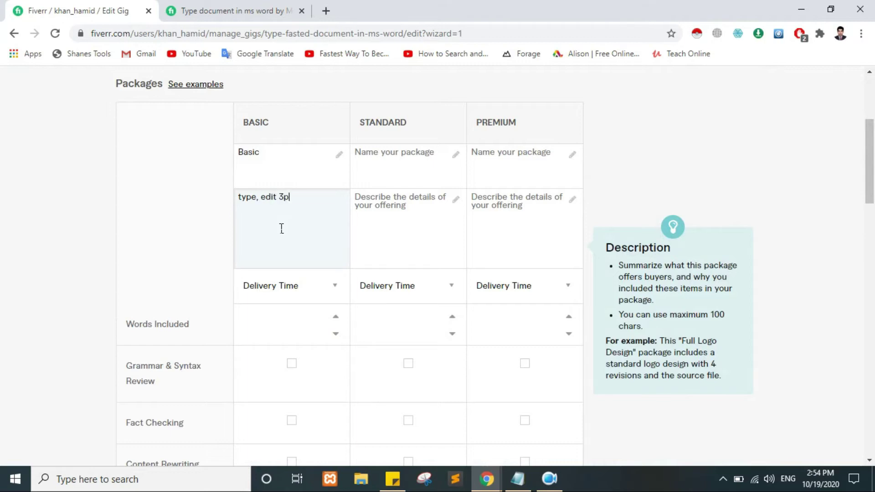
{"action": "key", "text": "BackSpace"}
{"action": "key", "text": "BackSpace"}
{"action": "type", "text": "nt"}
{"action": "left_click", "coordinate": [308, 285]}
{"action": "left_click", "coordinate": [314, 286]}
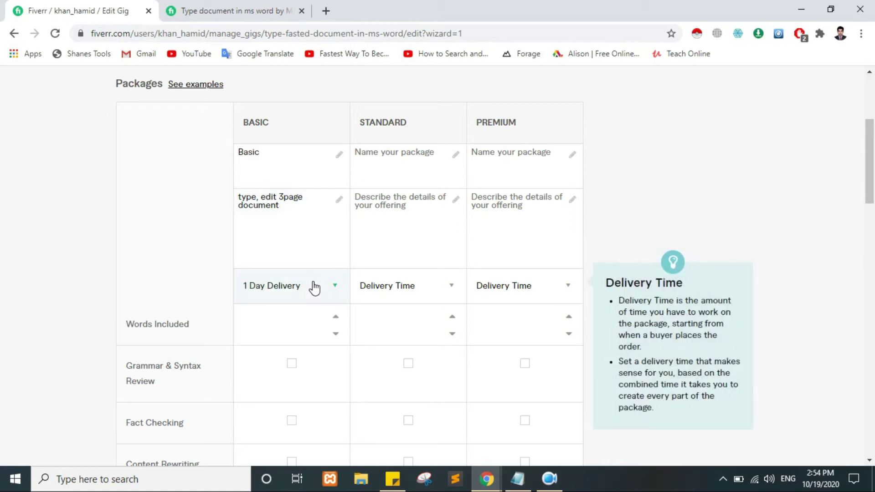
{"action": "scroll", "coordinate": [535, 197], "scroll_direction": "down", "scroll_amount": 2}
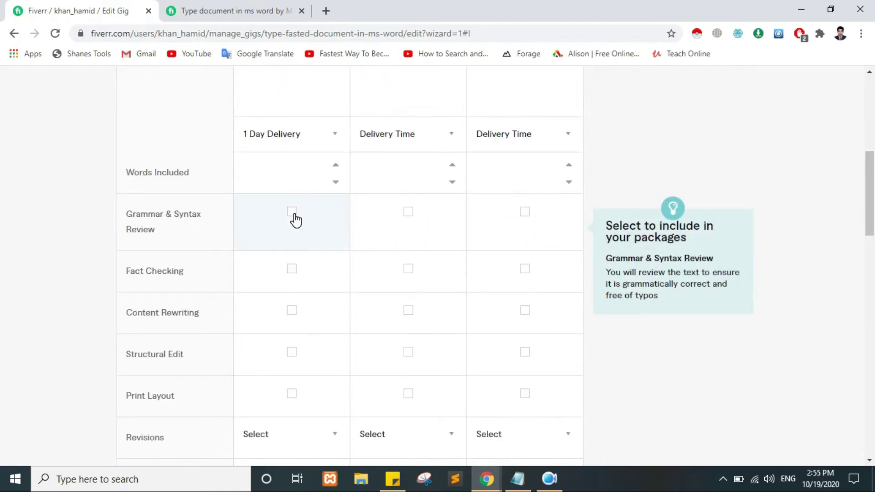
Step: Give Basic Grammar & Syntax Review, Content Rewriting, Structural Edit, unlimited revisions, feedback and a $10 price
{"action": "left_click", "coordinate": [293, 213]}
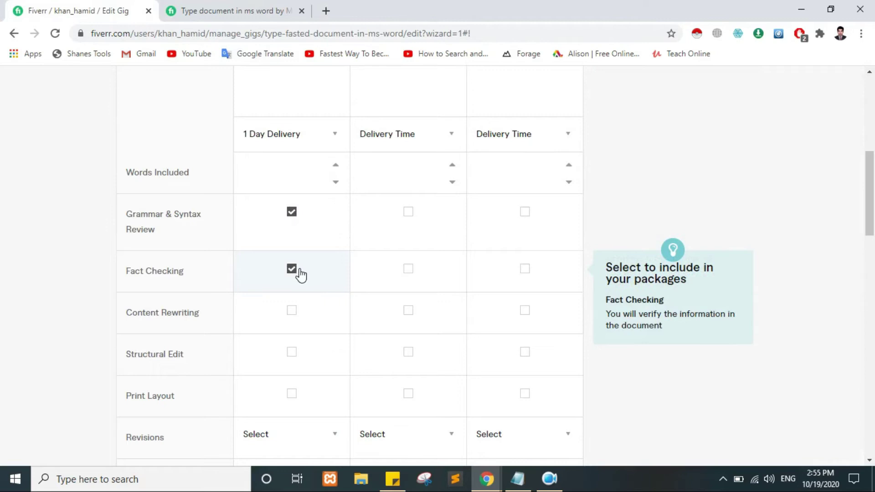
{"action": "left_click", "coordinate": [298, 312]}
{"action": "left_click", "coordinate": [294, 354]}
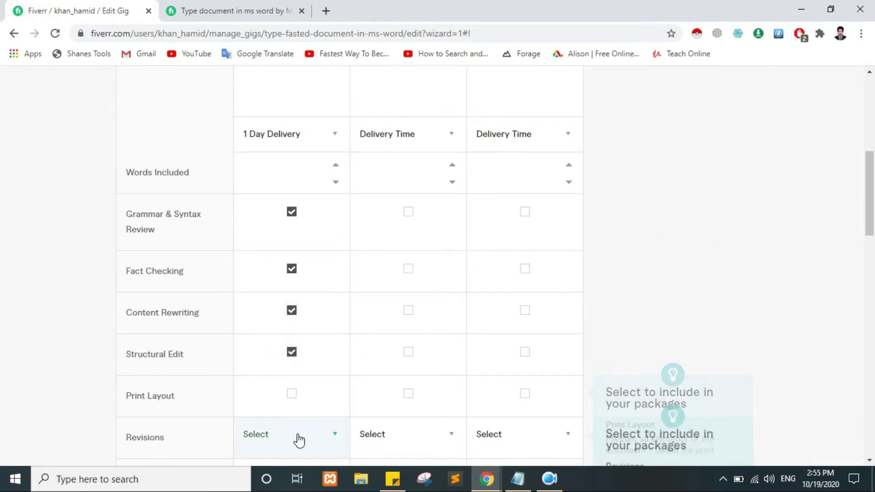
{"action": "scroll", "coordinate": [338, 442], "scroll_direction": "down", "scroll_amount": 1}
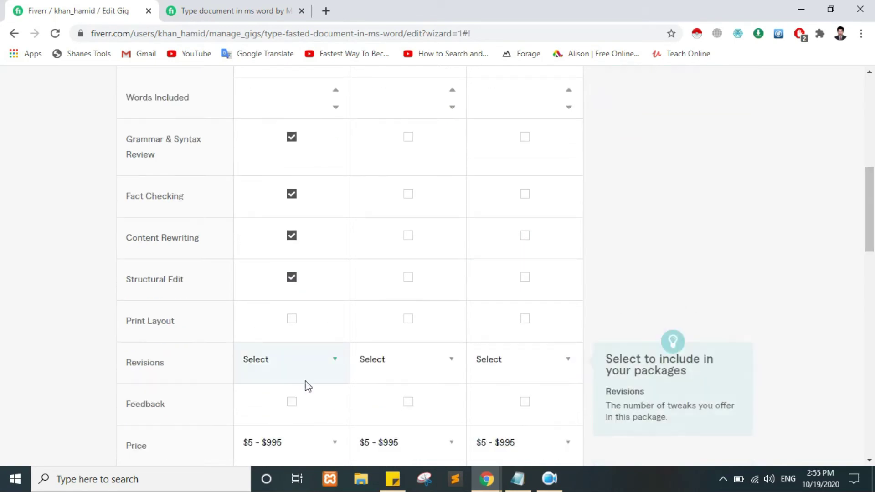
{"action": "left_click", "coordinate": [334, 363]}
{"action": "scroll", "coordinate": [348, 389], "scroll_direction": "down", "scroll_amount": 5}
{"action": "left_click", "coordinate": [304, 281]}
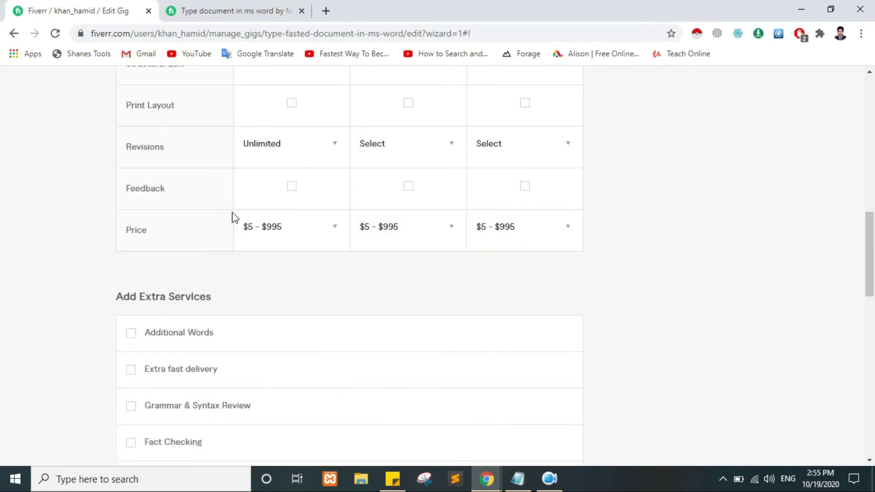
{"action": "left_click", "coordinate": [292, 186]}
{"action": "left_click", "coordinate": [298, 223]}
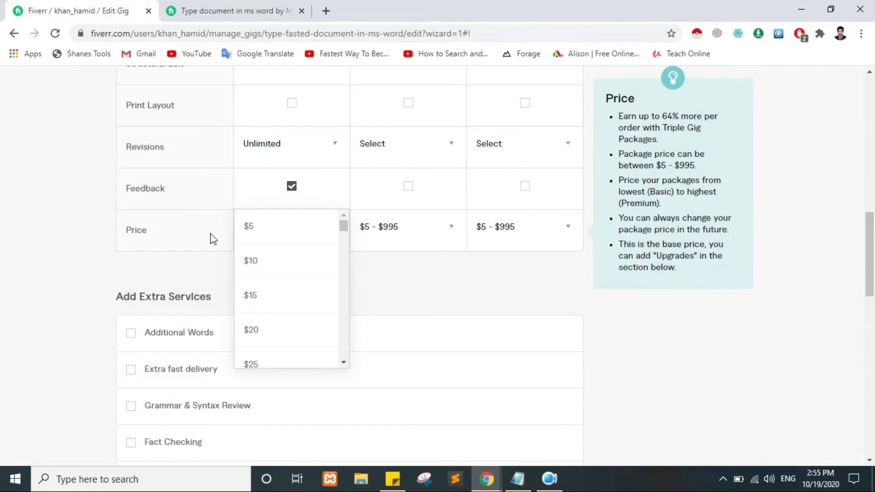
{"action": "scroll", "coordinate": [211, 238], "scroll_direction": "up", "scroll_amount": 1}
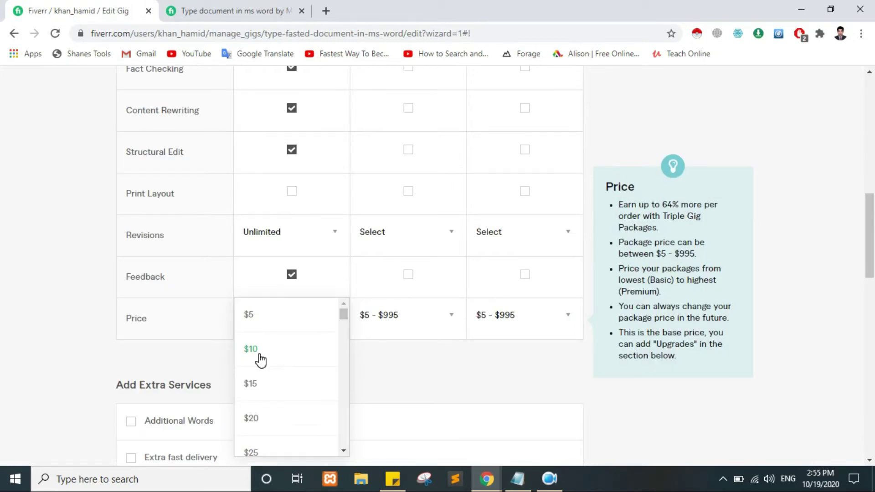
{"action": "left_click", "coordinate": [260, 358]}
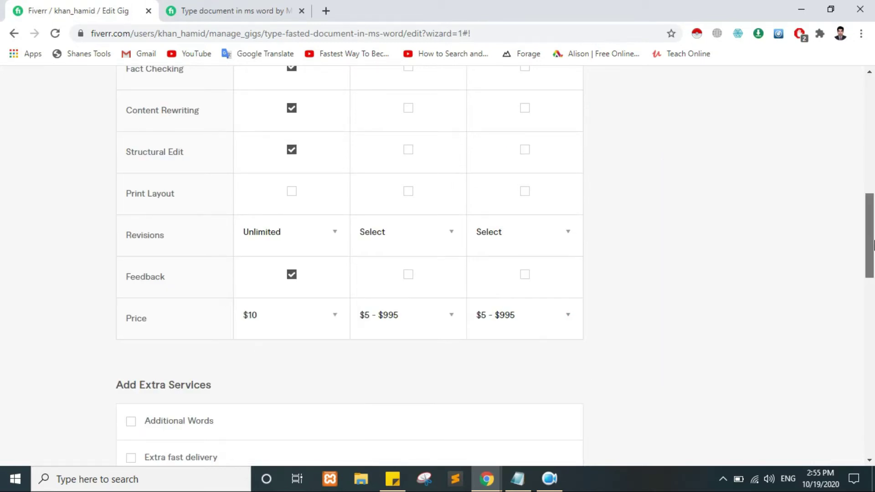
{"action": "left_click_drag", "start_coordinate": [870, 236], "coordinate": [874, 149]}
{"action": "left_click", "coordinate": [403, 223]}
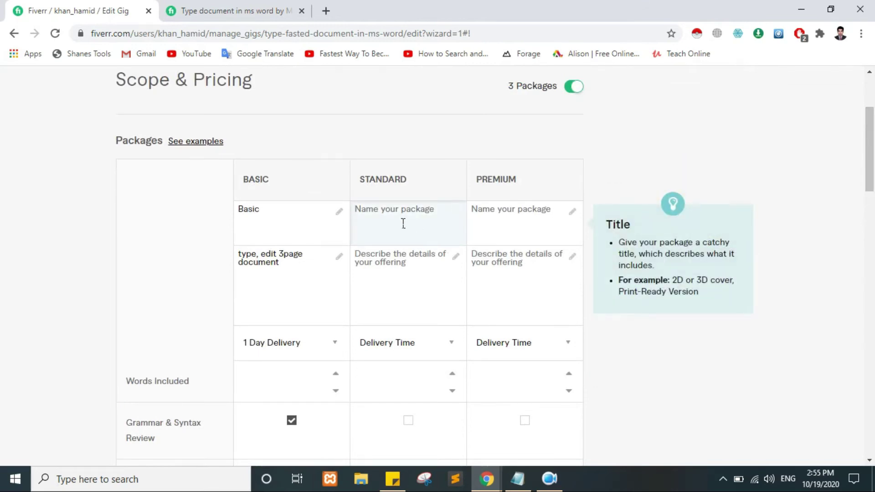
{"action": "type", "text": "Standard"}
Step: Copy the Basic description into Standard, change it to 10 pages, and set 3 Days Delivery
{"action": "left_click", "coordinate": [272, 268]}
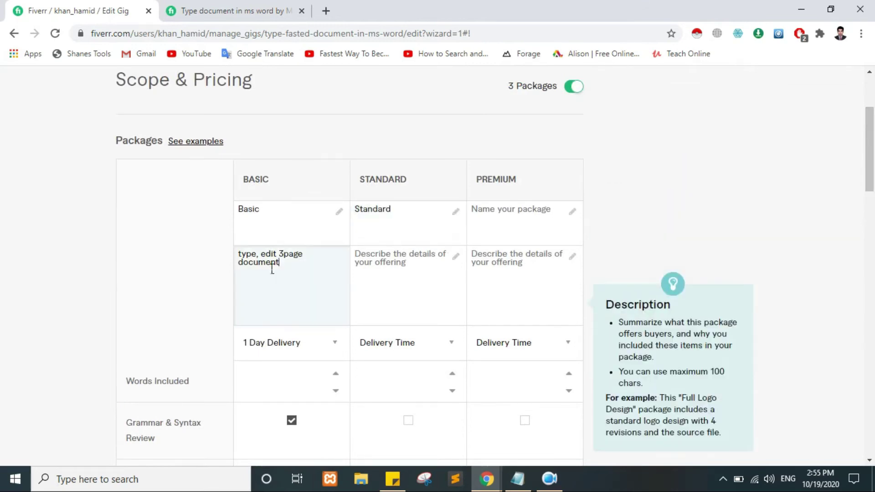
{"action": "left_click_drag", "start_coordinate": [272, 267], "coordinate": [241, 261]}
{"action": "key", "text": "ctrl+c"}
{"action": "left_click", "coordinate": [416, 285]}
{"action": "key", "text": "ctrl+v"}
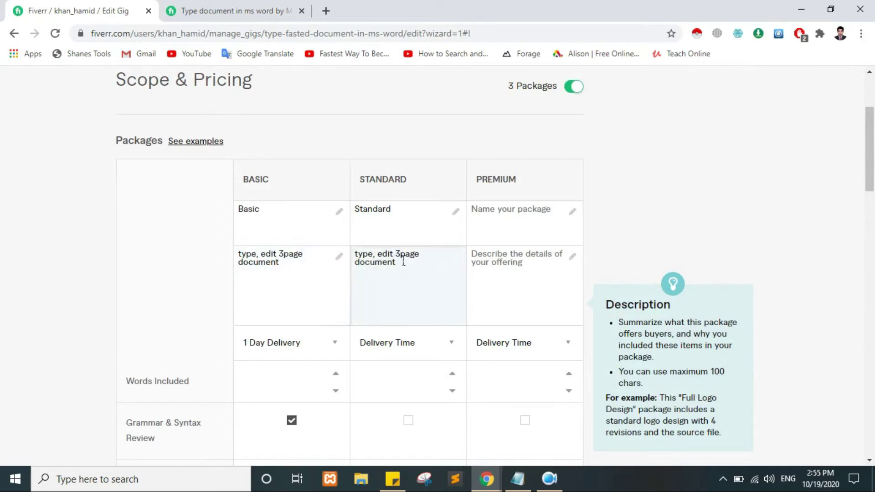
{"action": "key", "text": "BackSpace"}
{"action": "type", "text": "10"}
{"action": "left_click", "coordinate": [504, 322]}
{"action": "scroll", "coordinate": [504, 323], "scroll_direction": "down", "scroll_amount": 1}
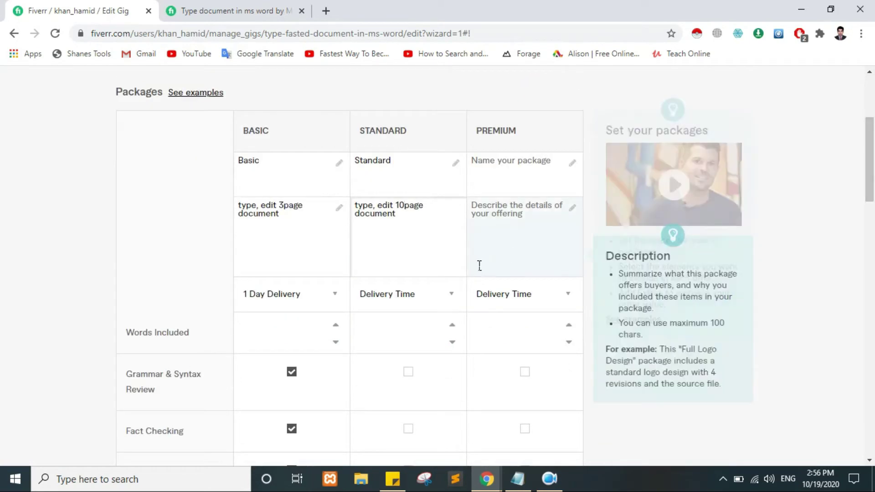
{"action": "left_click", "coordinate": [447, 297]}
{"action": "left_click", "coordinate": [408, 362]}
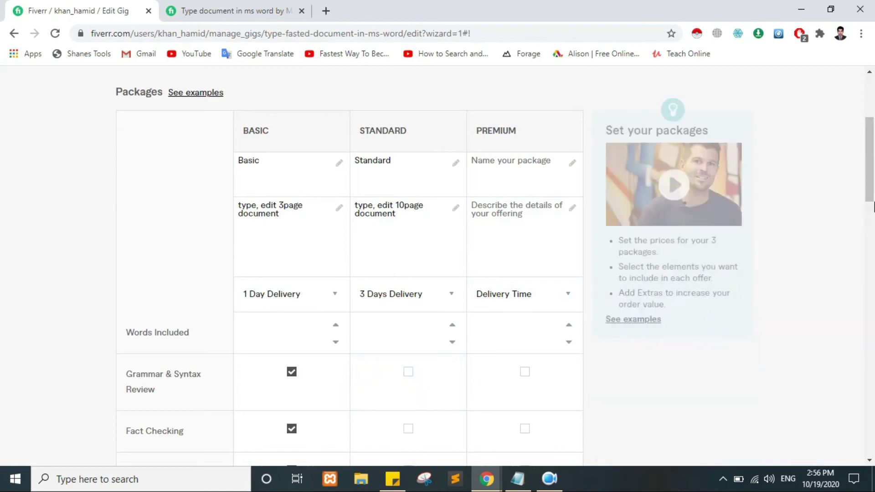
{"action": "scroll", "coordinate": [478, 251], "scroll_direction": "down", "scroll_amount": 2}
Step: Give Standard the four editing extras, unlimited revisions, feedback and a $20 price
{"action": "left_click", "coordinate": [415, 232]}
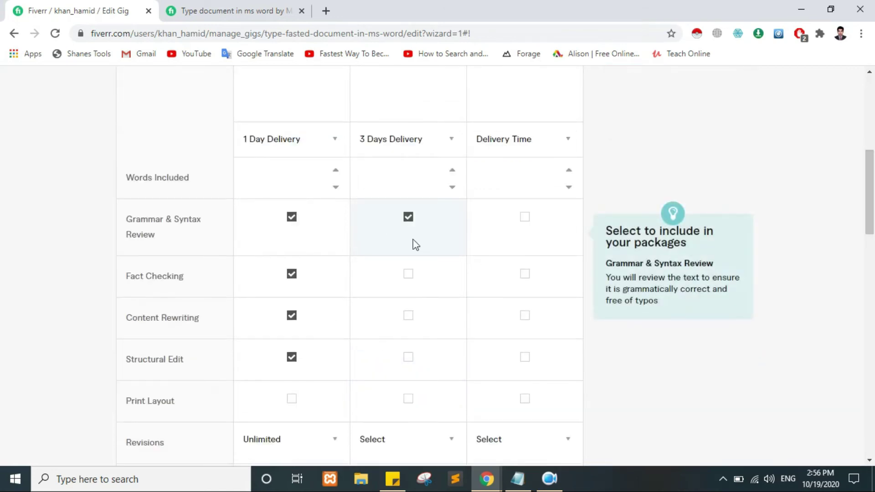
{"action": "left_click", "coordinate": [416, 276]}
{"action": "left_click", "coordinate": [413, 320]}
{"action": "left_click", "coordinate": [411, 363]}
{"action": "left_click", "coordinate": [409, 410]}
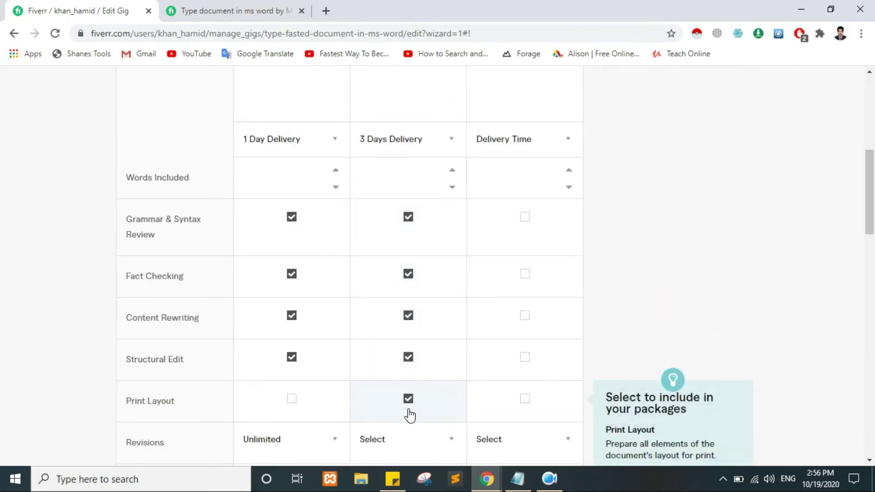
{"action": "left_click", "coordinate": [409, 439]}
{"action": "scroll", "coordinate": [430, 377], "scroll_direction": "down", "scroll_amount": 2}
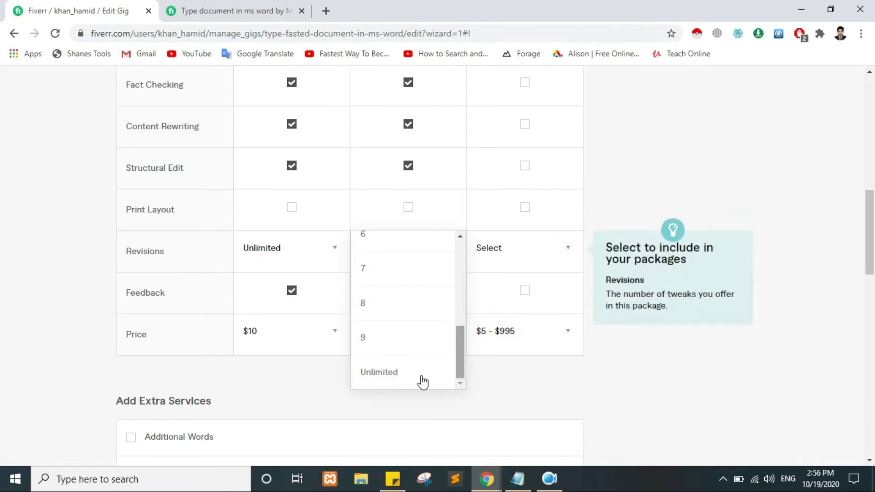
{"action": "left_click", "coordinate": [421, 380]}
{"action": "mouse_move", "coordinate": [409, 293]}
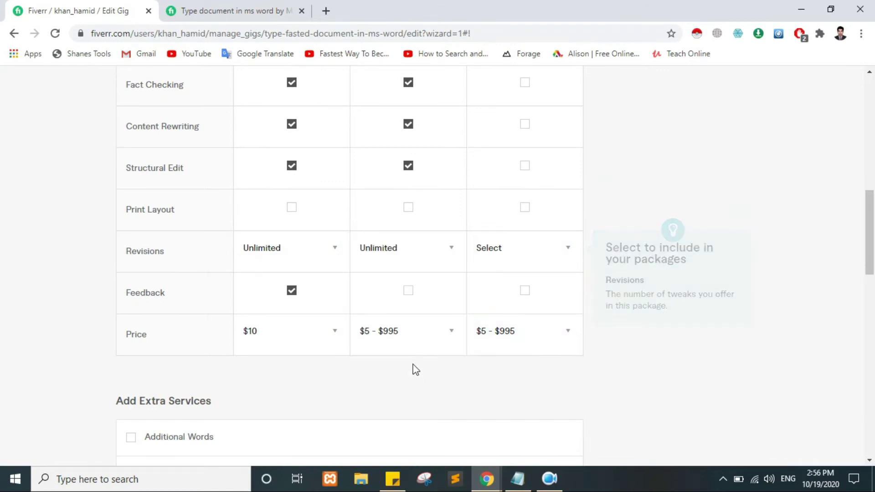
{"action": "left_click", "coordinate": [409, 291]}
{"action": "left_click", "coordinate": [452, 331]}
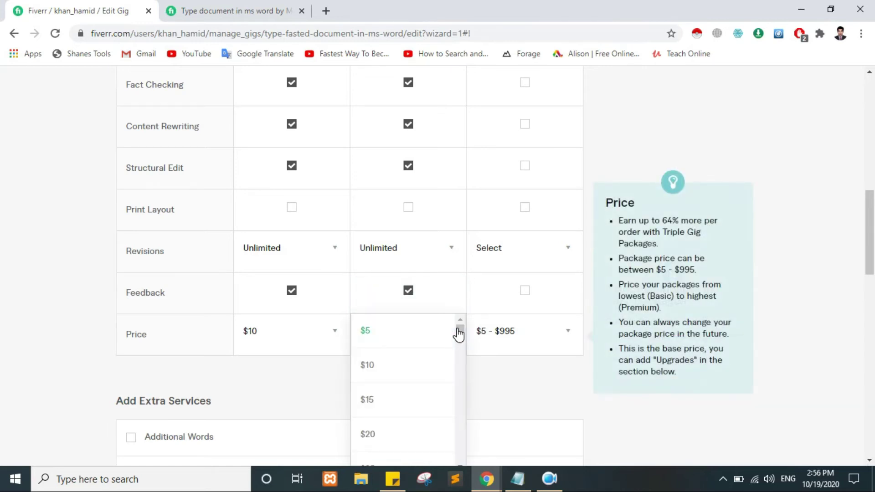
{"action": "left_click", "coordinate": [384, 435]}
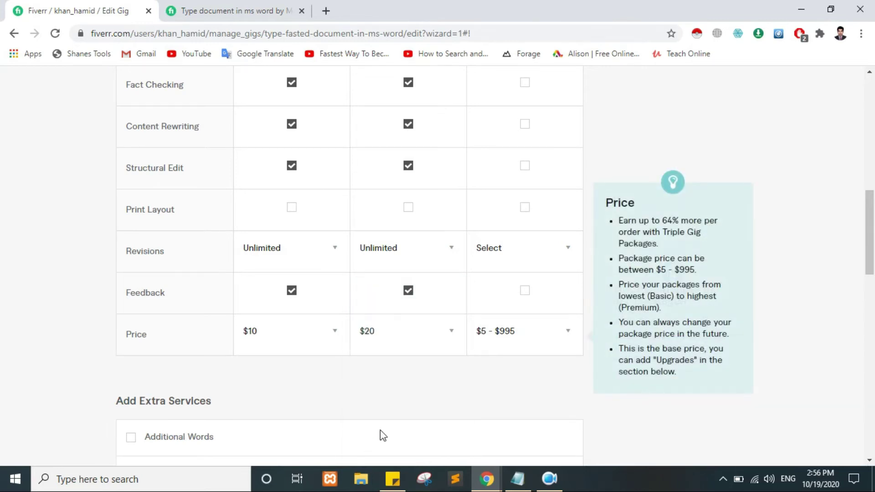
{"action": "left_click_drag", "start_coordinate": [870, 235], "coordinate": [873, 159]}
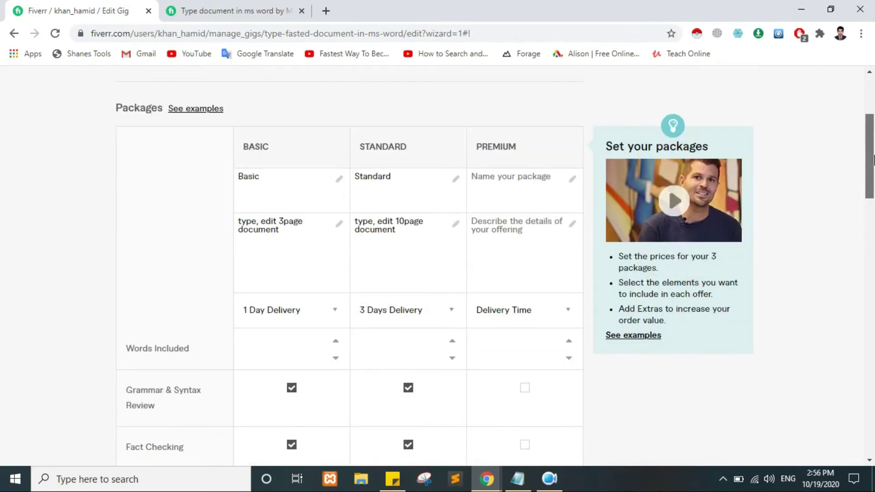
Step: Name the Premium package, paste and adjust its description, and set 7 Days Delivery
{"action": "left_click", "coordinate": [518, 191]}
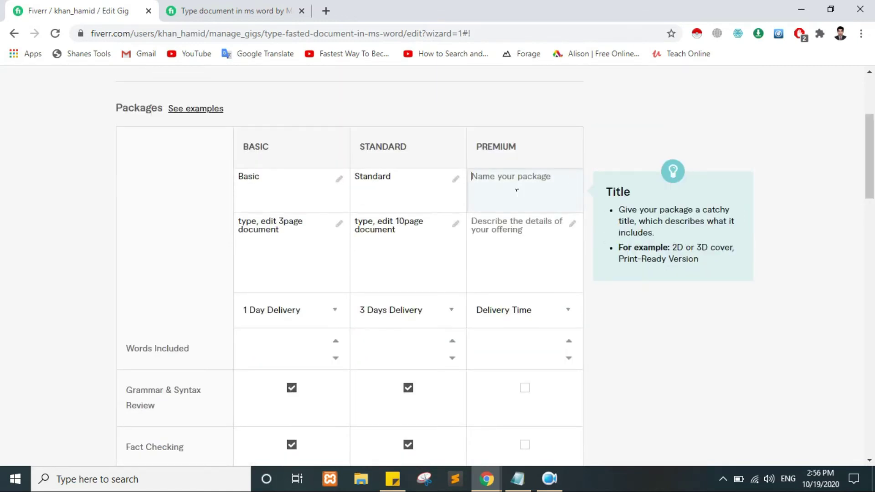
{"action": "type", "text": "PR"}
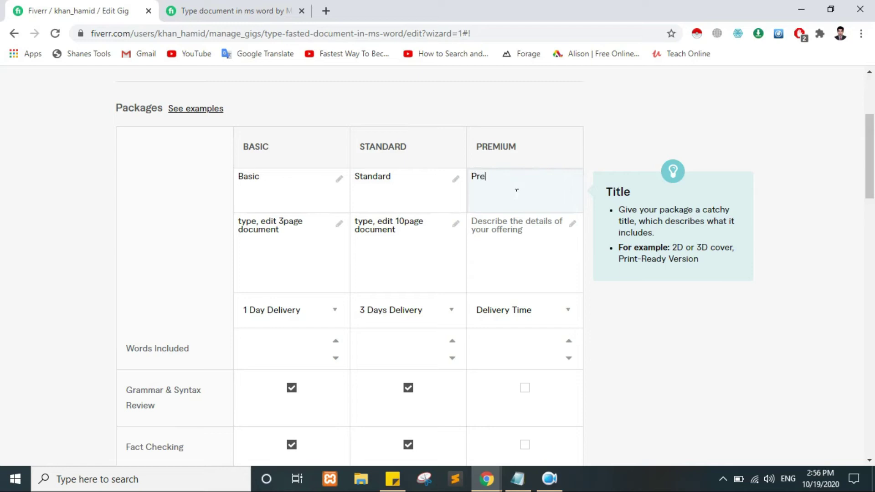
{"action": "type", "text": "m"}
{"action": "left_click", "coordinate": [509, 256]}
{"action": "key", "text": "ctrl+v"}
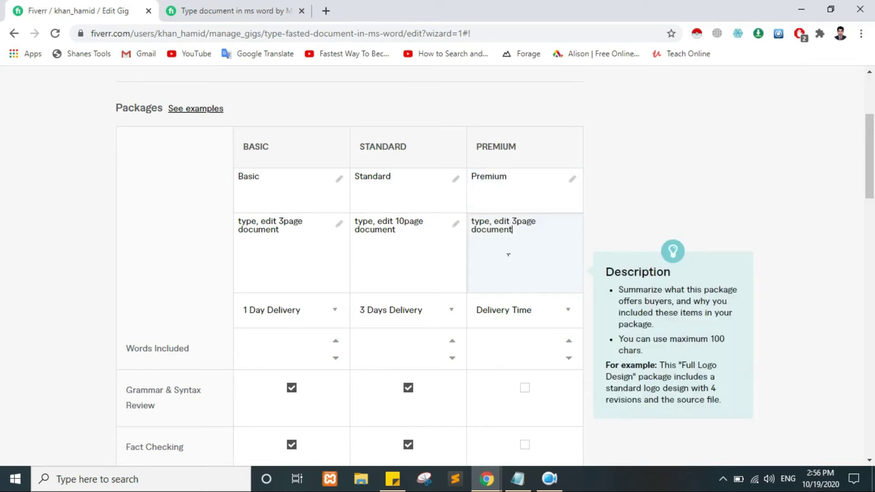
{"action": "key", "text": "BackSpace"}
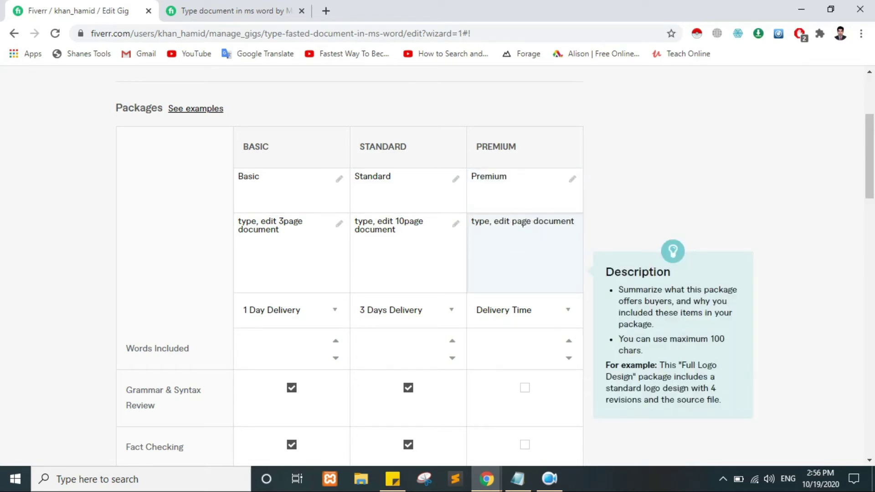
{"action": "type", "text": "15"}
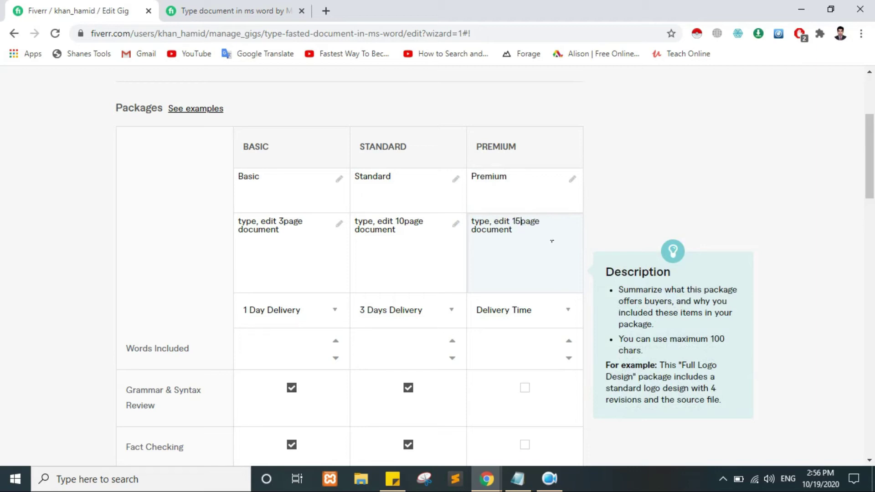
{"action": "scroll", "coordinate": [479, 246], "scroll_direction": "down", "scroll_amount": 2}
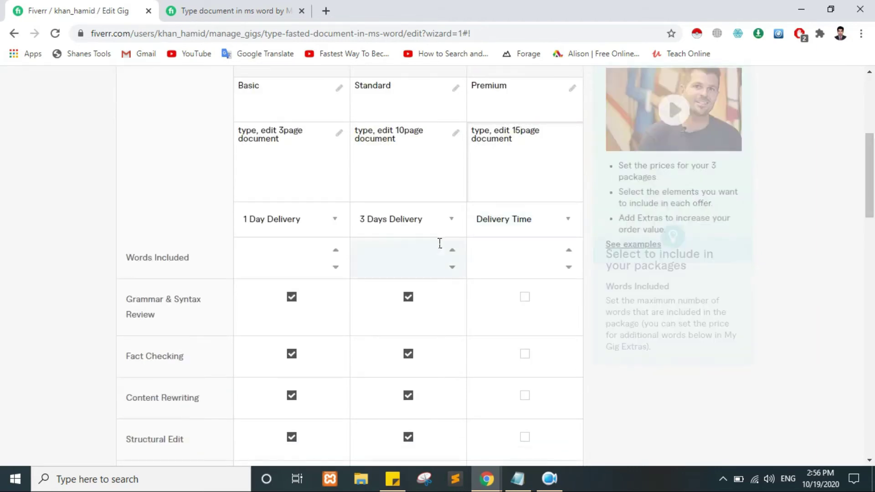
{"action": "left_click", "coordinate": [547, 236]}
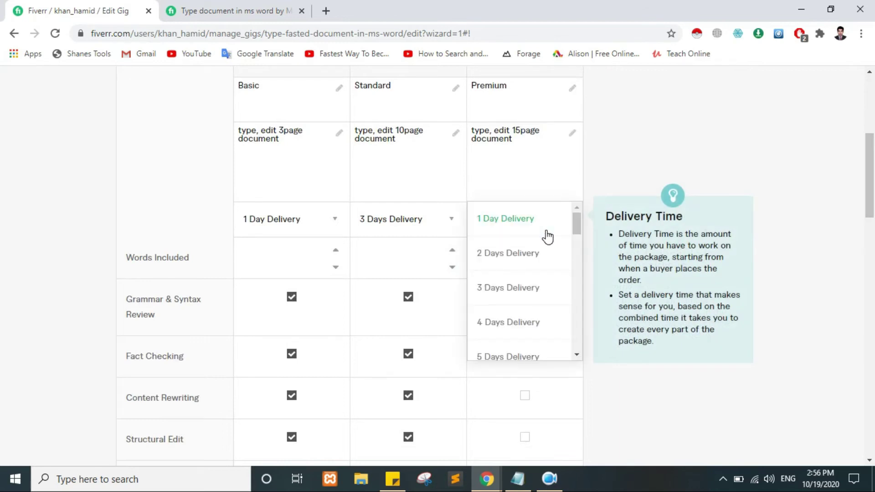
{"action": "left_click", "coordinate": [577, 356]}
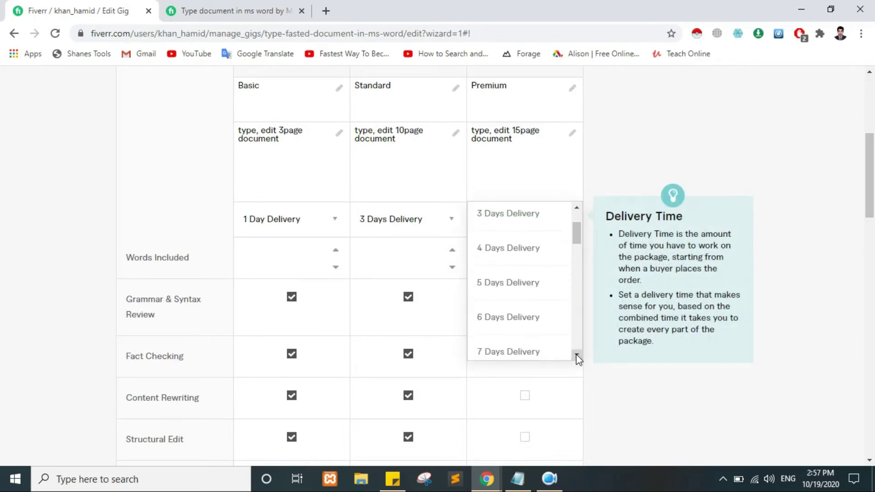
{"action": "left_click", "coordinate": [576, 355]}
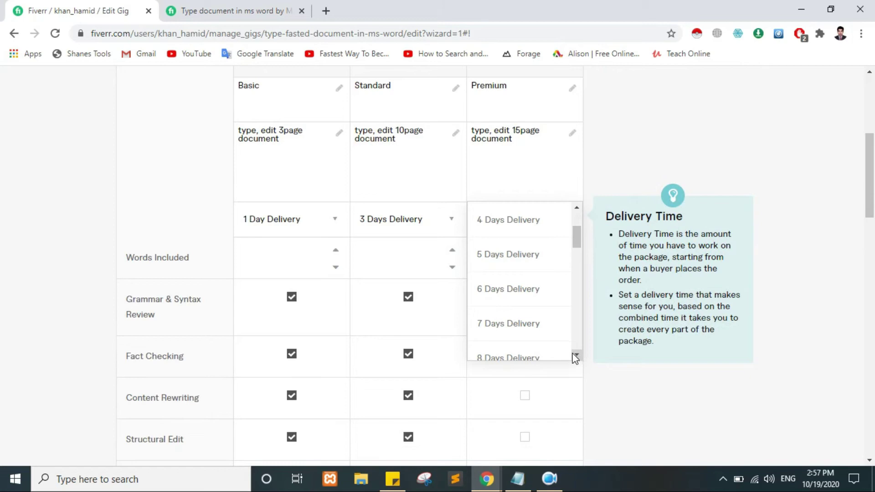
{"action": "left_click", "coordinate": [508, 325]}
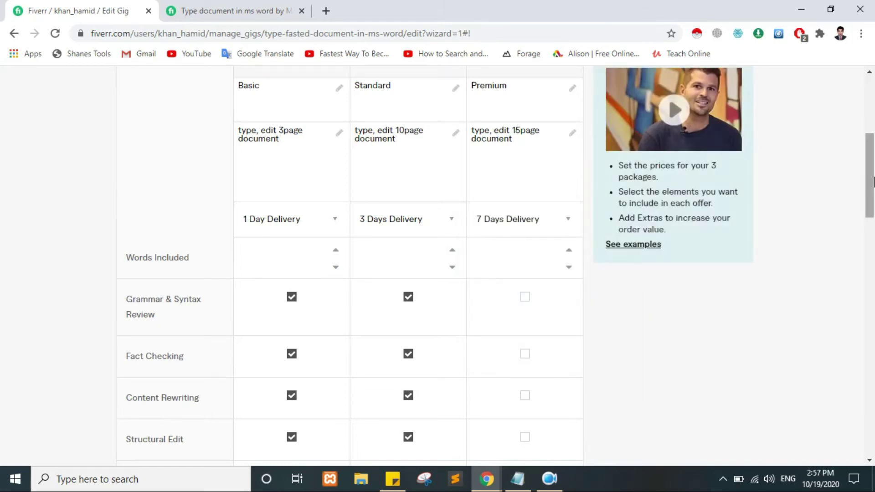
{"action": "scroll", "coordinate": [794, 225], "scroll_direction": "down", "scroll_amount": 1}
Step: Give Premium all four editing services, unlimited revisions and feedback
{"action": "left_click", "coordinate": [526, 207]}
{"action": "left_click", "coordinate": [525, 264]}
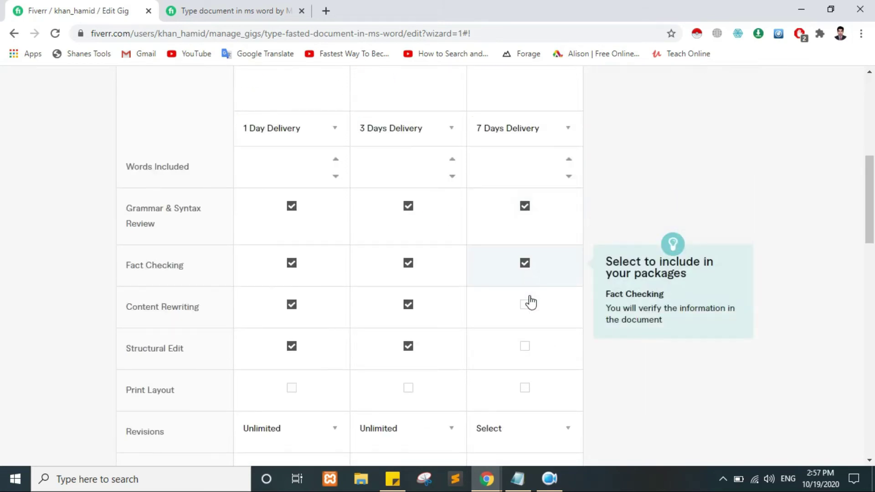
{"action": "left_click", "coordinate": [526, 305]}
{"action": "left_click", "coordinate": [525, 347]}
{"action": "left_click_drag", "start_coordinate": [874, 196], "coordinate": [868, 244]}
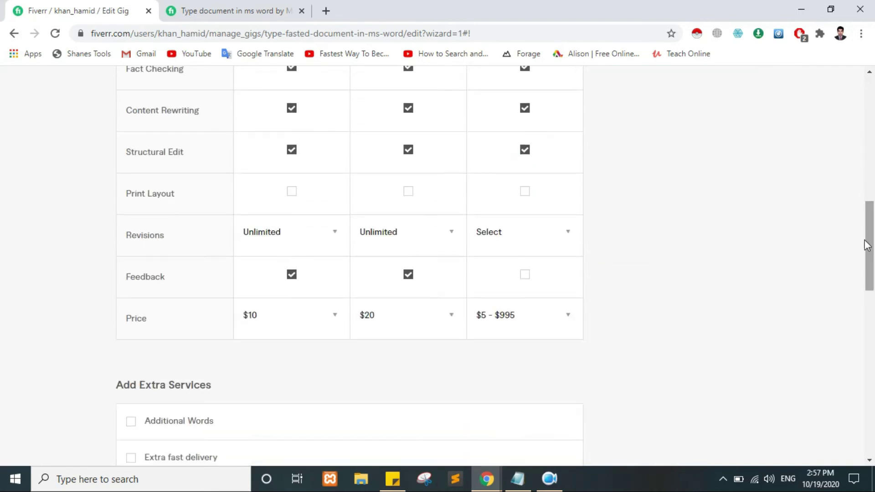
{"action": "left_click", "coordinate": [563, 243]}
{"action": "left_click_drag", "start_coordinate": [575, 274], "coordinate": [581, 290]}
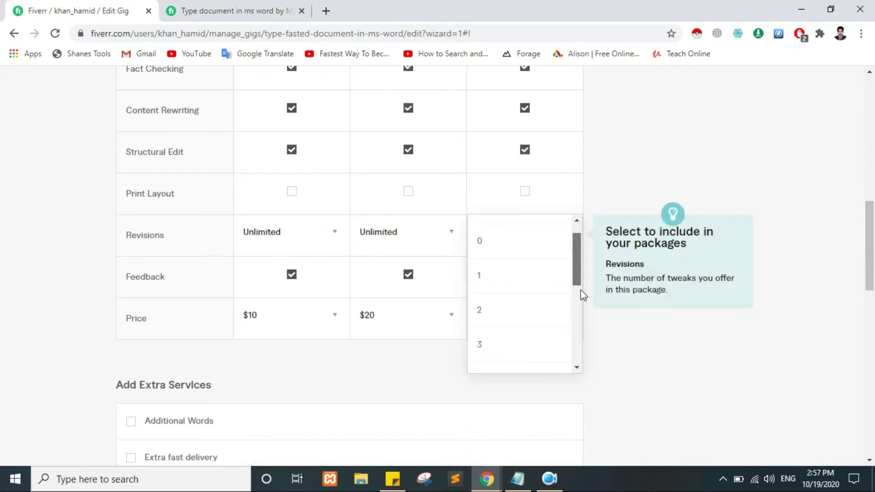
{"action": "left_click", "coordinate": [580, 373]}
{"action": "left_click", "coordinate": [553, 241]}
{"action": "scroll", "coordinate": [555, 311], "scroll_direction": "down", "scroll_amount": 3}
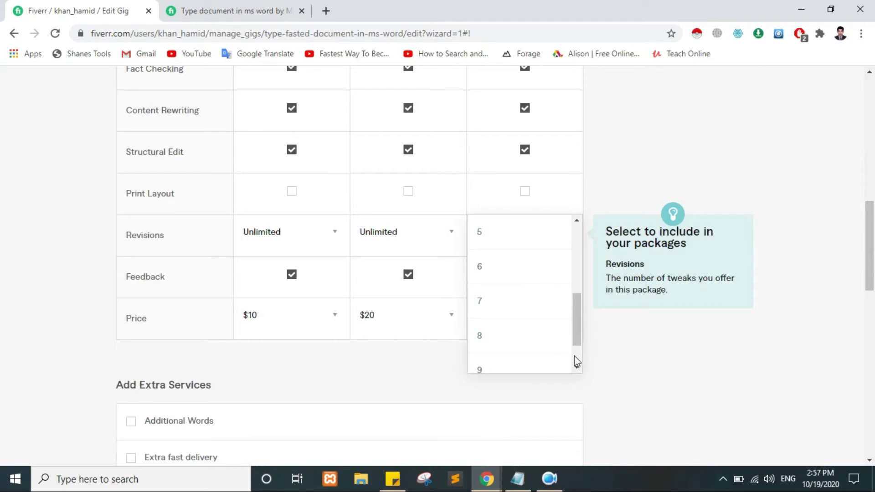
{"action": "left_click", "coordinate": [577, 368]}
{"action": "left_click", "coordinate": [531, 369]}
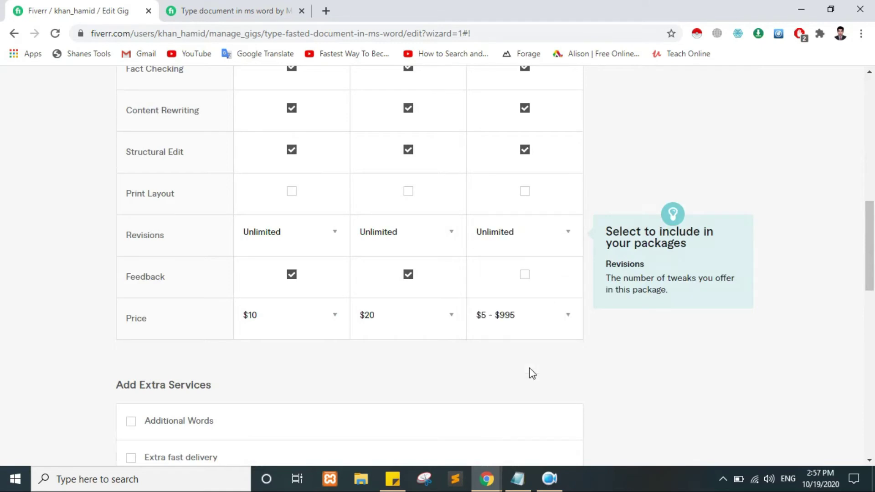
{"action": "left_click", "coordinate": [525, 275]}
Step: Price the Premium package at $40 and save pricing to reach the Description & FAQ step
{"action": "left_click", "coordinate": [546, 321]}
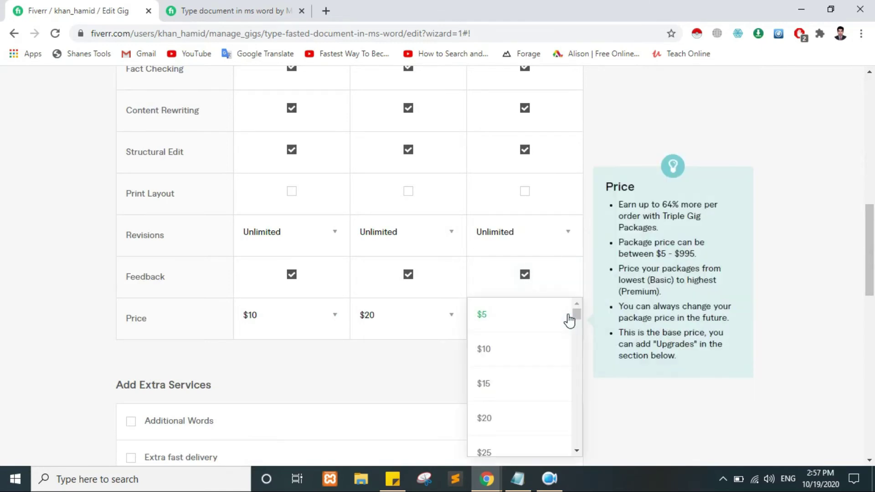
{"action": "left_click", "coordinate": [574, 449]}
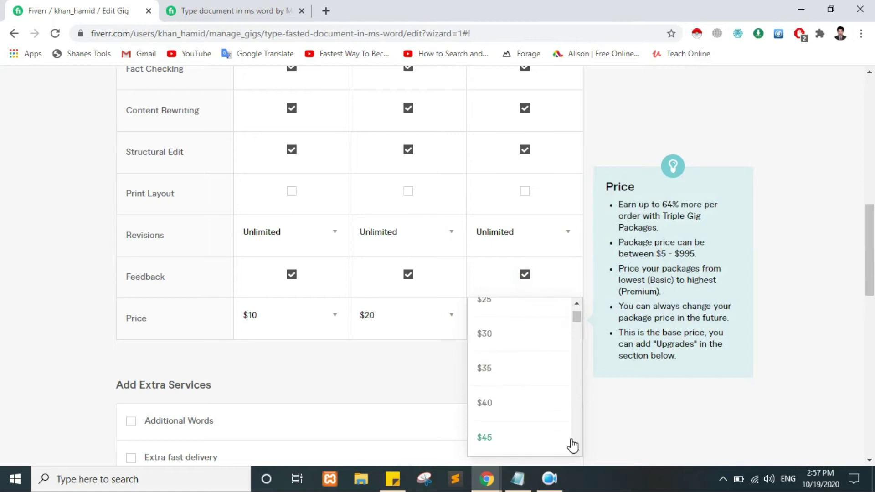
{"action": "left_click", "coordinate": [516, 407]}
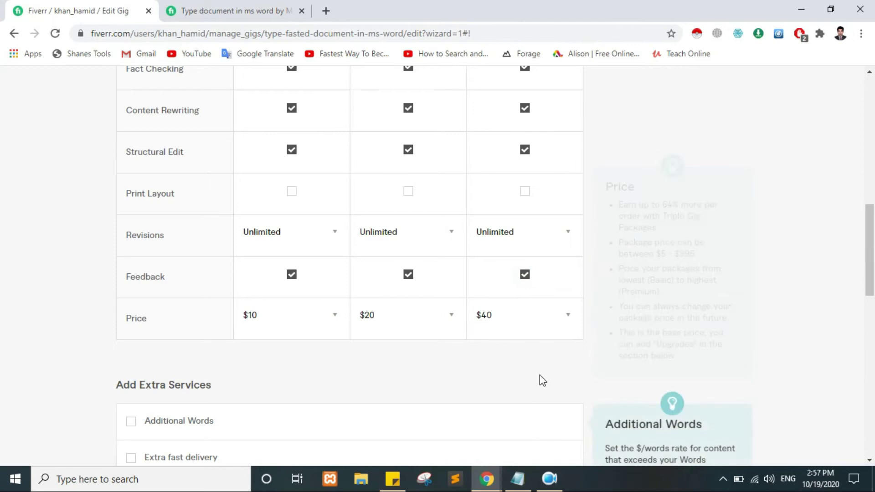
{"action": "left_click_drag", "start_coordinate": [874, 258], "coordinate": [874, 314]}
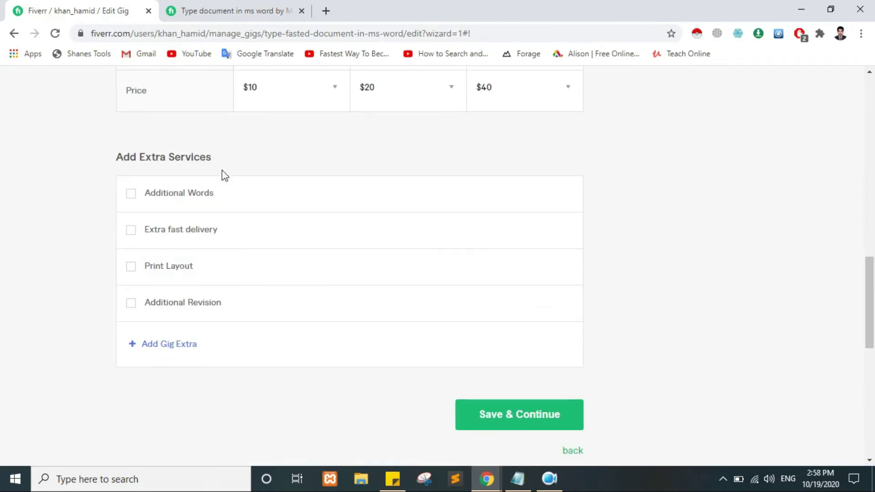
{"action": "left_click", "coordinate": [544, 424]}
{"action": "left_click_drag", "start_coordinate": [873, 148], "coordinate": [873, 161]}
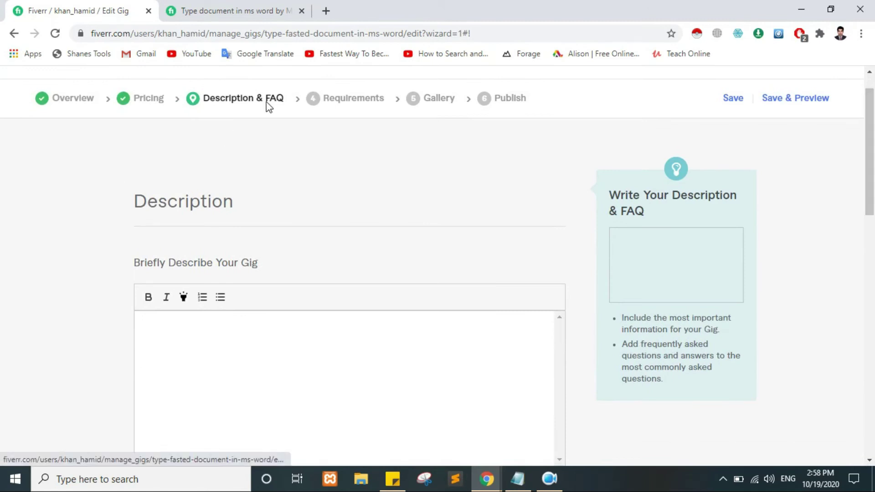
{"action": "left_click_drag", "start_coordinate": [873, 144], "coordinate": [874, 182]}
Step: Copy the gig description from the Notepad 'ms word gig' notes and return to Fiverr's description box
{"action": "left_click", "coordinate": [299, 227]}
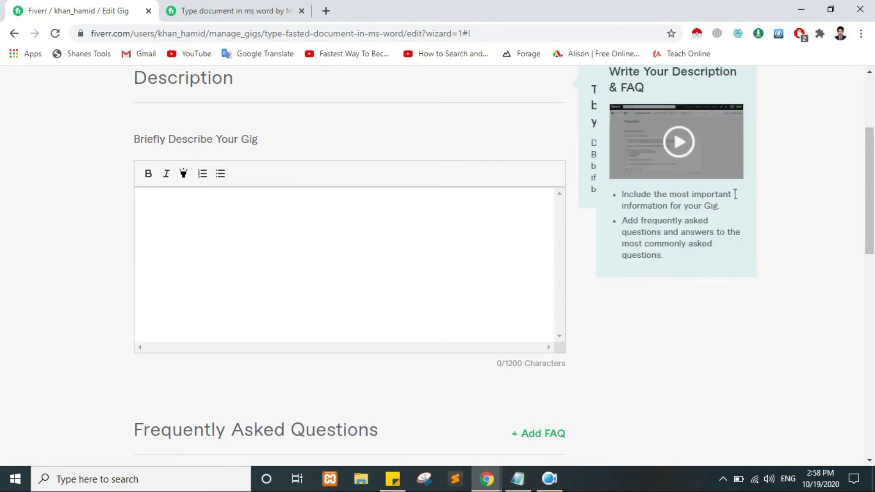
{"action": "left_click_drag", "start_coordinate": [870, 185], "coordinate": [871, 201]}
{"action": "key", "text": "alt+Tab"}
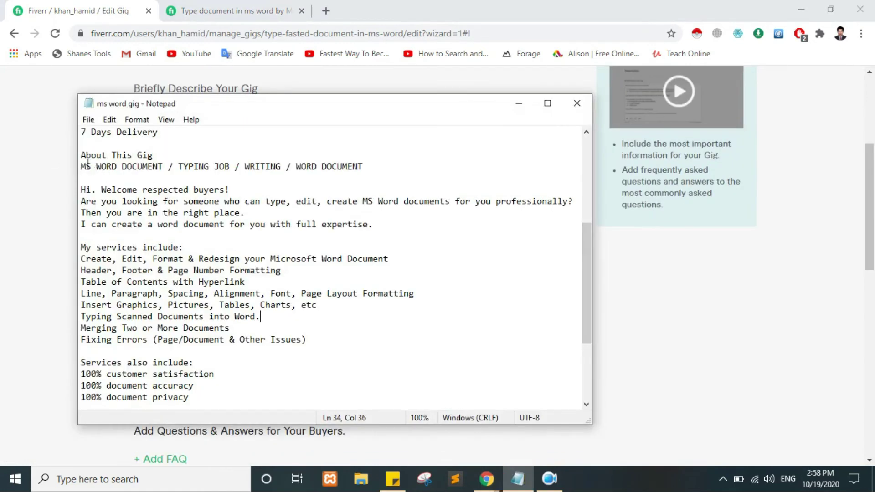
{"action": "mouse_move", "coordinate": [87, 161]}
{"action": "left_mouse_down"}
{"action": "mouse_move", "coordinate": [368, 372]}
{"action": "mouse_move", "coordinate": [381, 346]}
{"action": "left_mouse_up"}
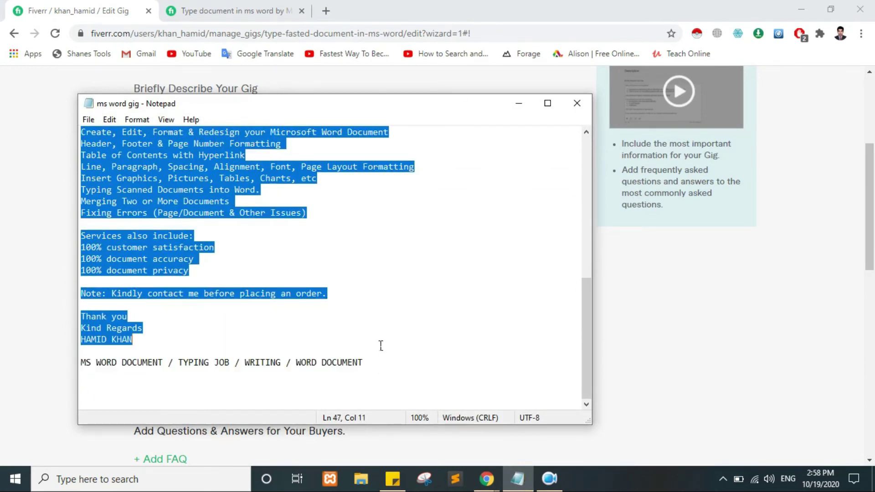
{"action": "right_click", "coordinate": [156, 236]}
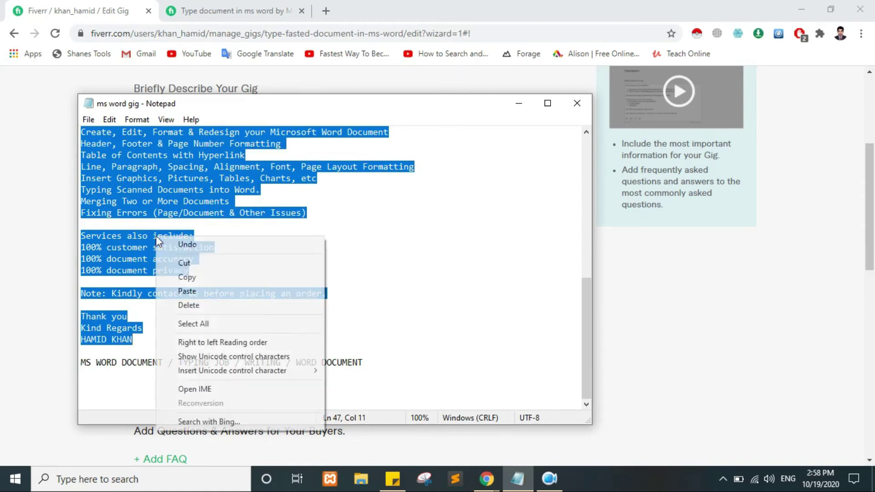
{"action": "left_click", "coordinate": [187, 276]}
{"action": "left_click", "coordinate": [24, 223]}
{"action": "left_click", "coordinate": [237, 206]}
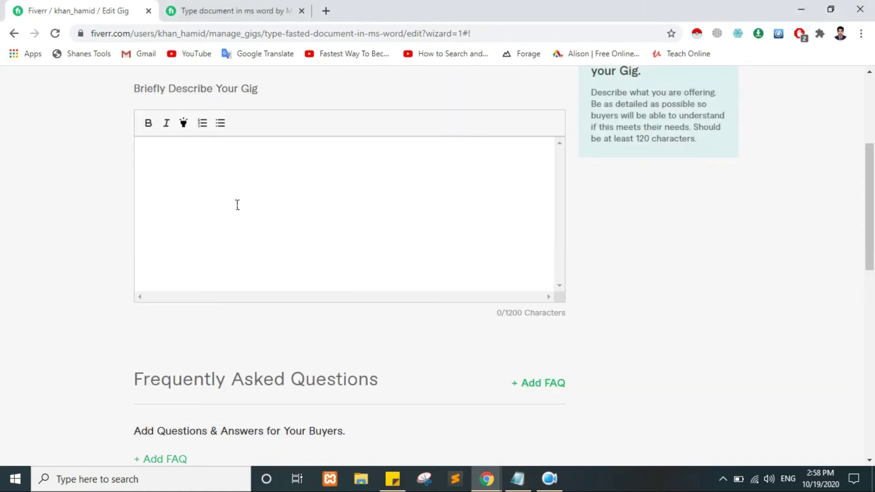
Step: Paste the 855-character service description into the gig description and save it
{"action": "right_click", "coordinate": [218, 188]}
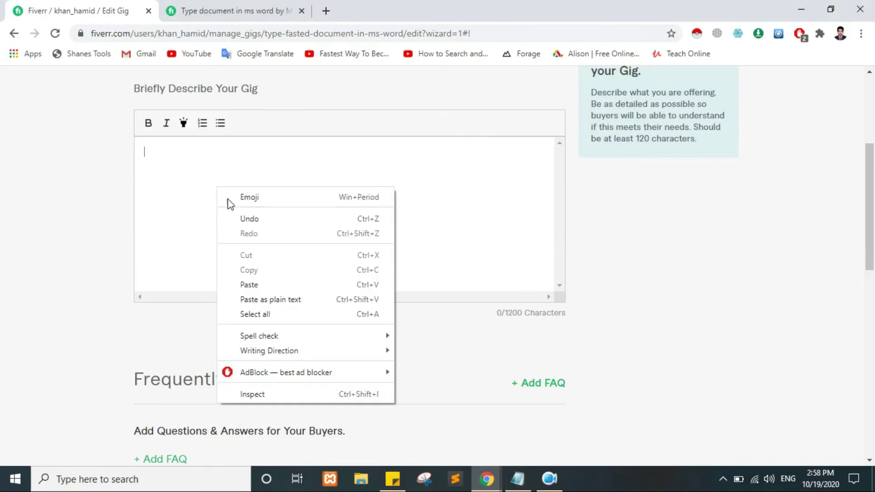
{"action": "left_click", "coordinate": [277, 285]}
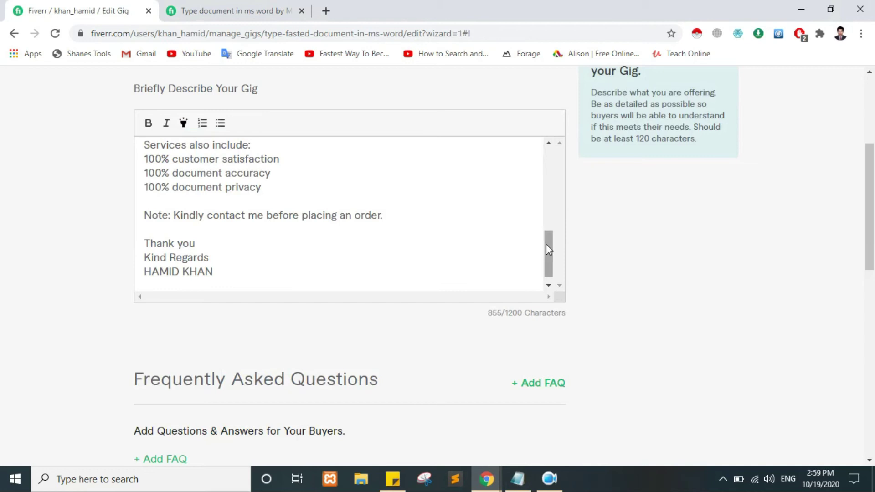
{"action": "left_click_drag", "start_coordinate": [548, 246], "coordinate": [554, 156]}
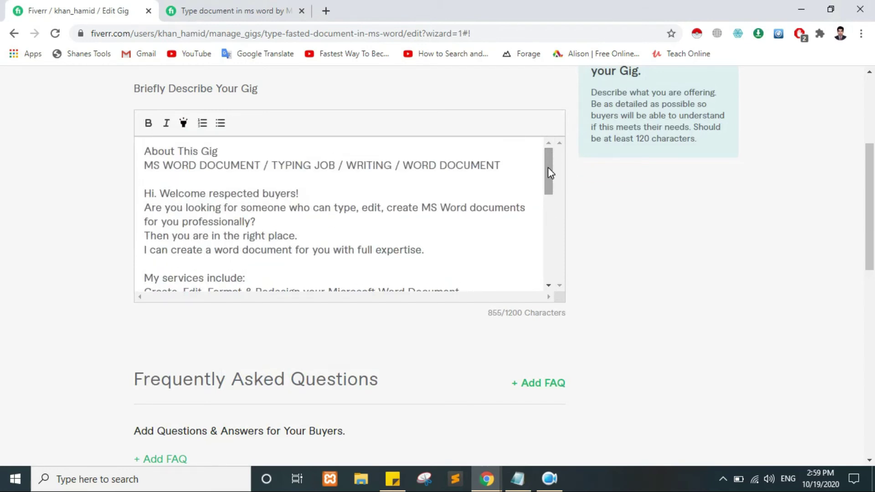
{"action": "left_click_drag", "start_coordinate": [548, 174], "coordinate": [549, 248]}
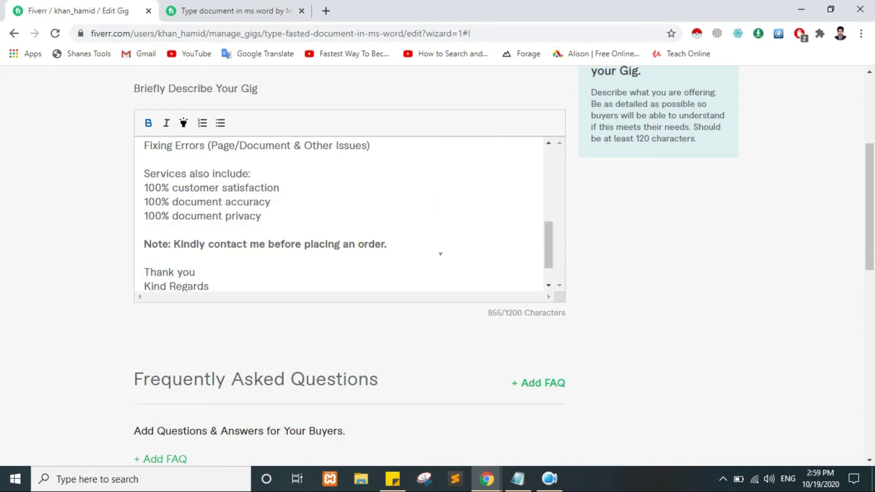
{"action": "mouse_move", "coordinate": [548, 246]}
{"action": "left_mouse_down"}
{"action": "mouse_move", "coordinate": [547, 260]}
{"action": "mouse_move", "coordinate": [549, 185]}
{"action": "left_mouse_up"}
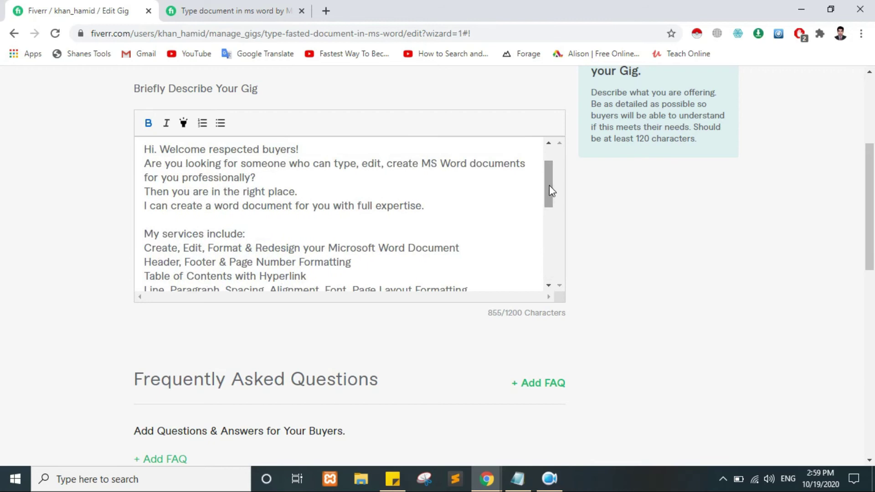
{"action": "left_click_drag", "start_coordinate": [872, 228], "coordinate": [874, 291]}
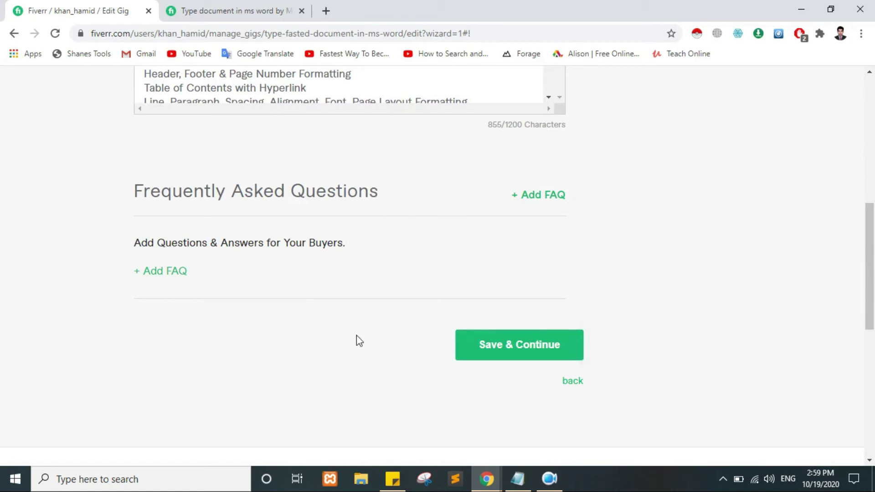
{"action": "left_click", "coordinate": [513, 346]}
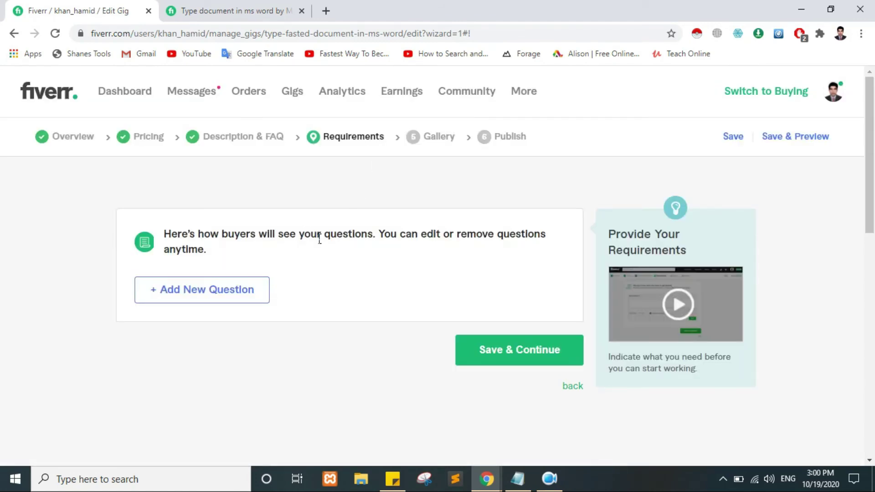
Step: Start a new buyer requirement question answered as an Attachment
{"action": "left_click", "coordinate": [225, 295]}
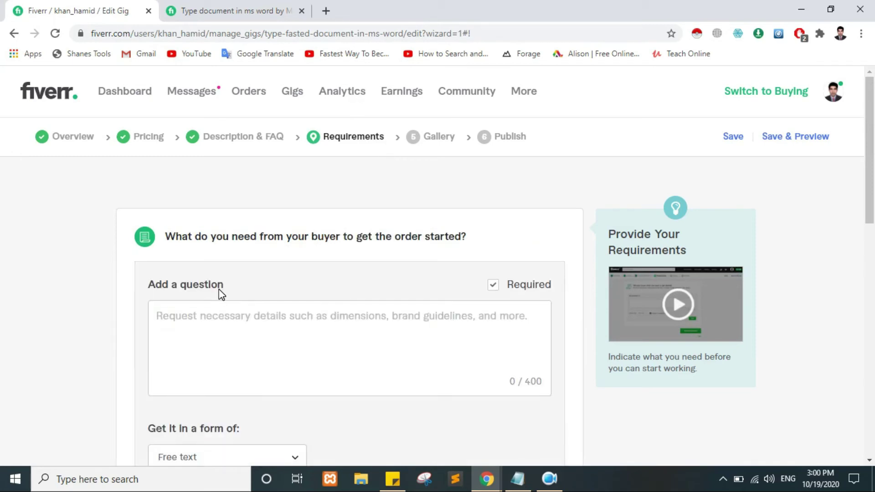
{"action": "left_click_drag", "start_coordinate": [874, 162], "coordinate": [811, 205]}
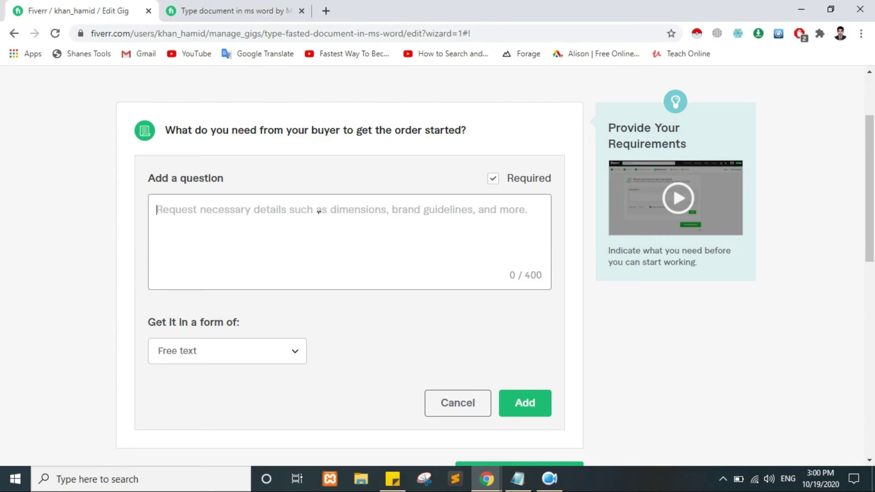
{"action": "type", "text": "N"}
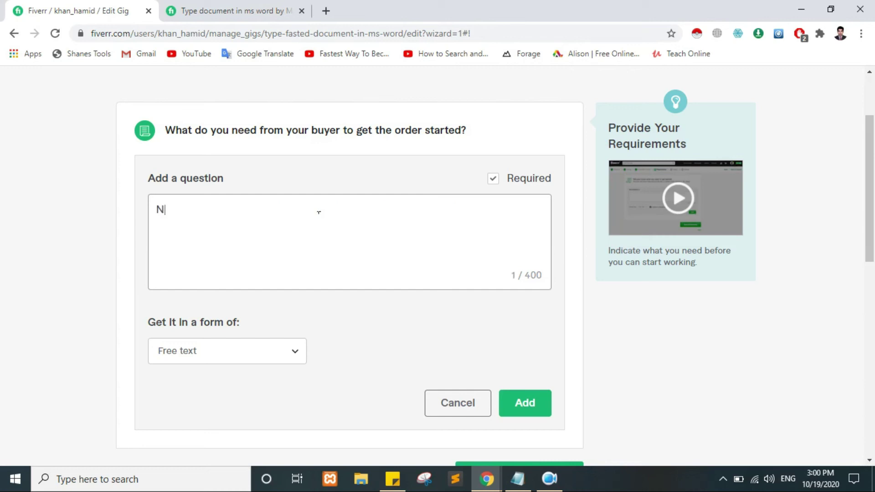
{"action": "type", "text": "eed ms word document file and other extra information"}
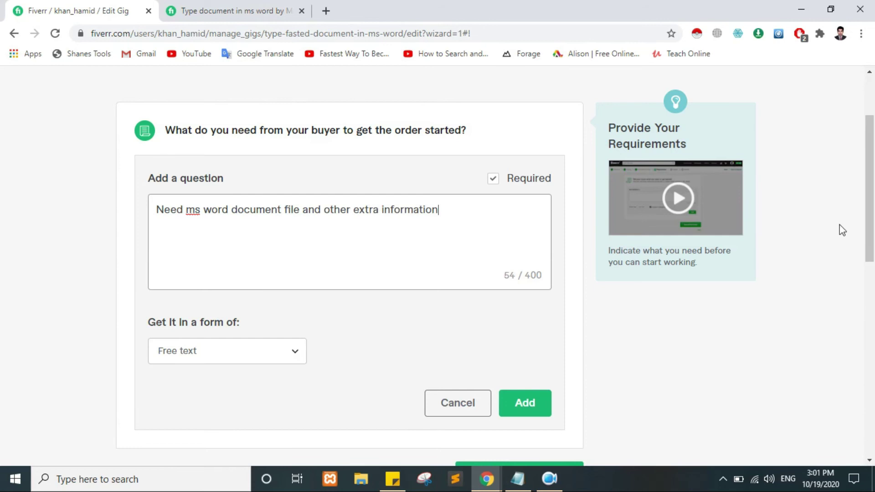
{"action": "scroll", "coordinate": [842, 230], "scroll_direction": "down", "scroll_amount": 1}
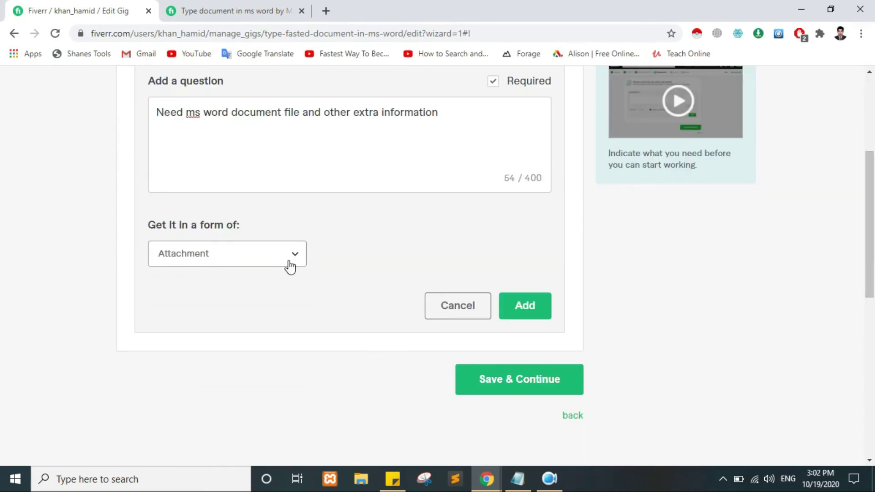
{"action": "left_click", "coordinate": [289, 266]}
{"action": "left_click", "coordinate": [229, 363]}
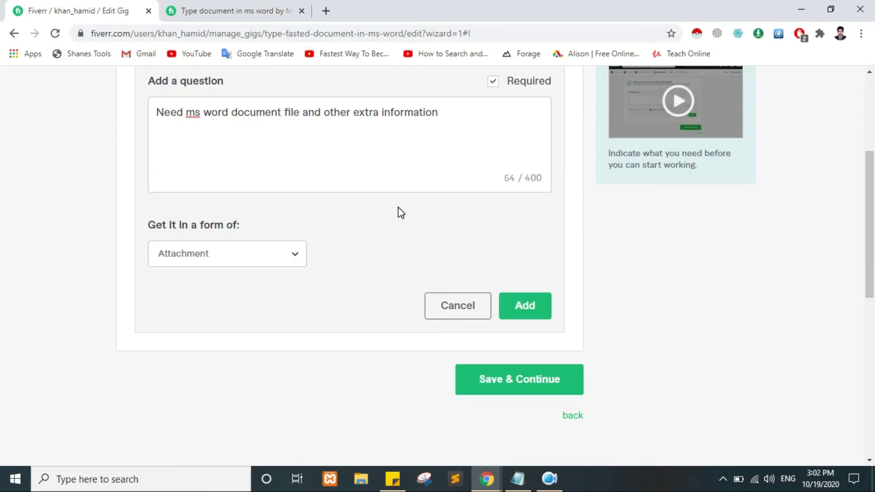
Step: Word the question to ask for the MS Word file, extra information or scanned images, and add it
{"action": "left_click", "coordinate": [465, 132]}
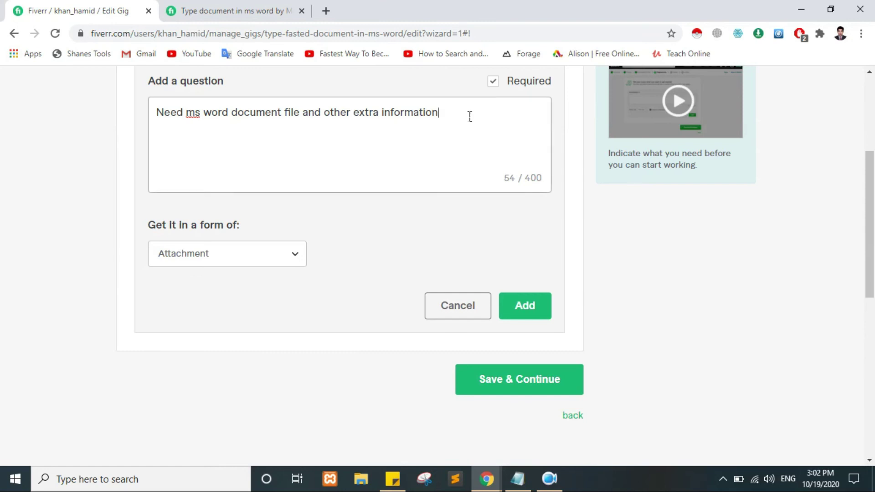
{"action": "scroll", "coordinate": [764, 205], "scroll_direction": "up", "scroll_amount": 2}
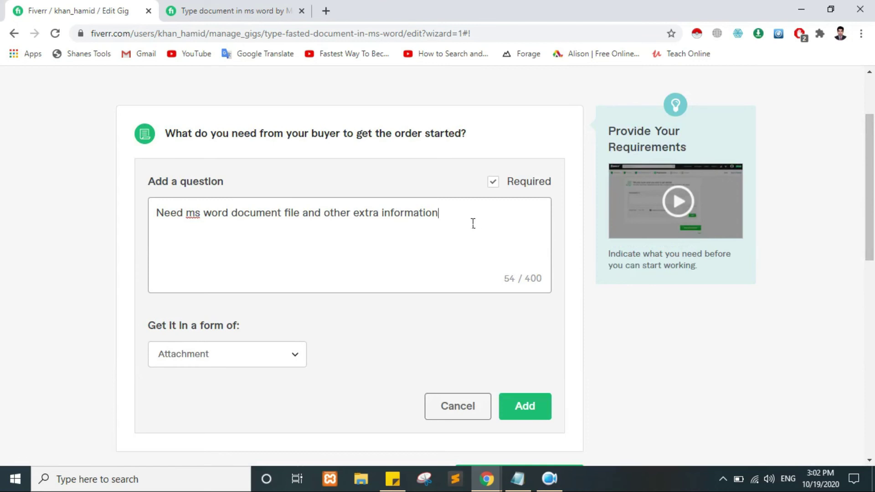
{"action": "type", "text": " or ms scanned image"}
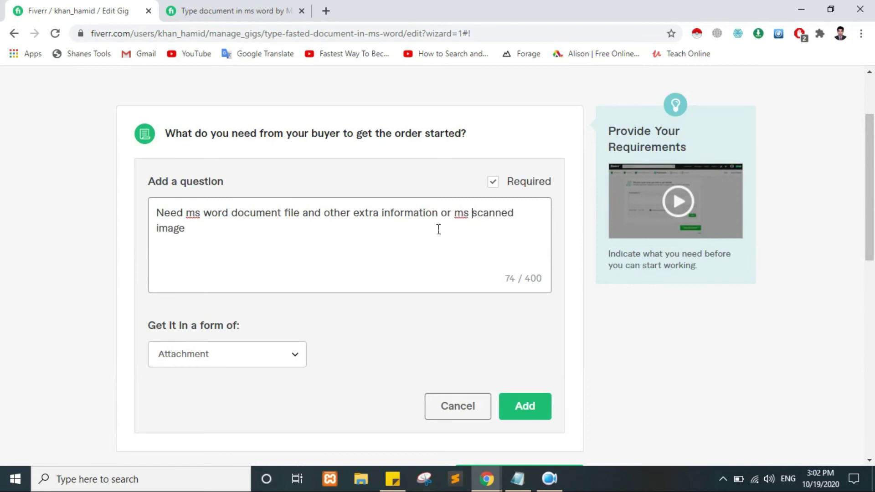
{"action": "key", "text": "ctrl+Left"}
{"action": "key", "text": "ctrl+Left"}
{"action": "type", "text": "word"}
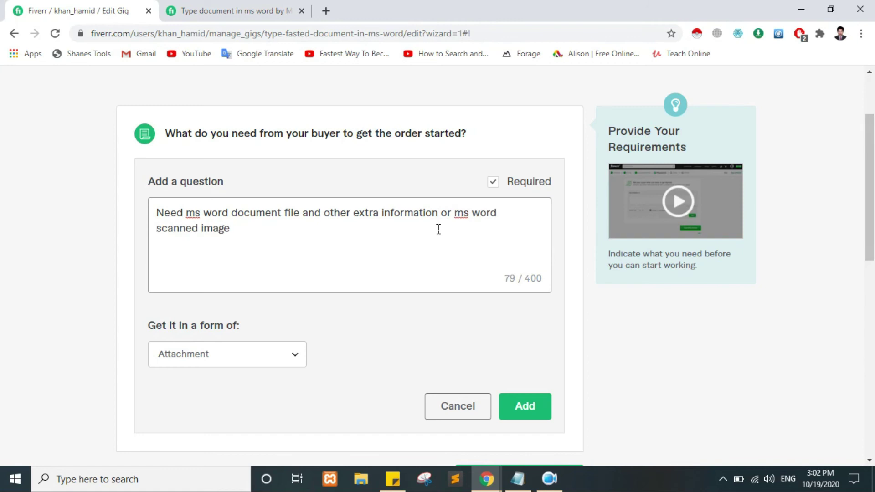
{"action": "key", "text": "End"}
{"action": "type", "text": "s"}
{"action": "left_click", "coordinate": [539, 412]}
{"action": "scroll", "coordinate": [568, 295], "scroll_direction": "down", "scroll_amount": 1}
{"action": "scroll", "coordinate": [560, 308], "scroll_direction": "up", "scroll_amount": 1}
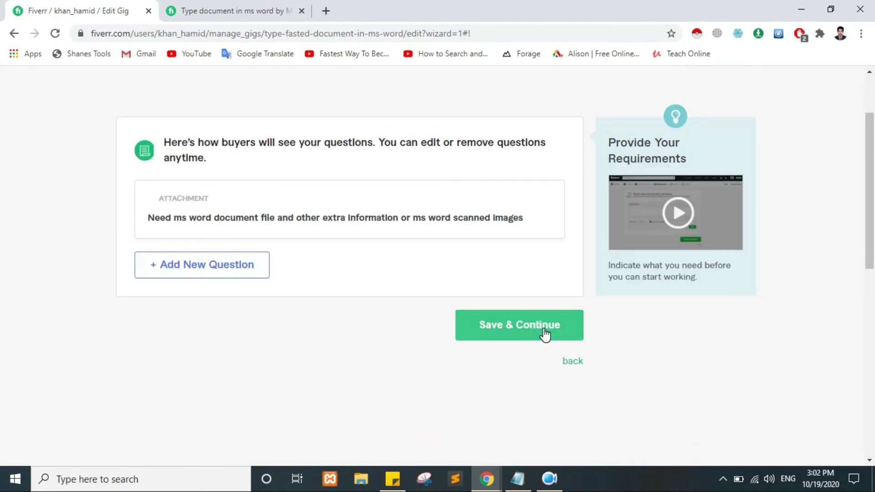
Step: Save the buyer requirements and begin choosing a gig photo
{"action": "left_click", "coordinate": [545, 334]}
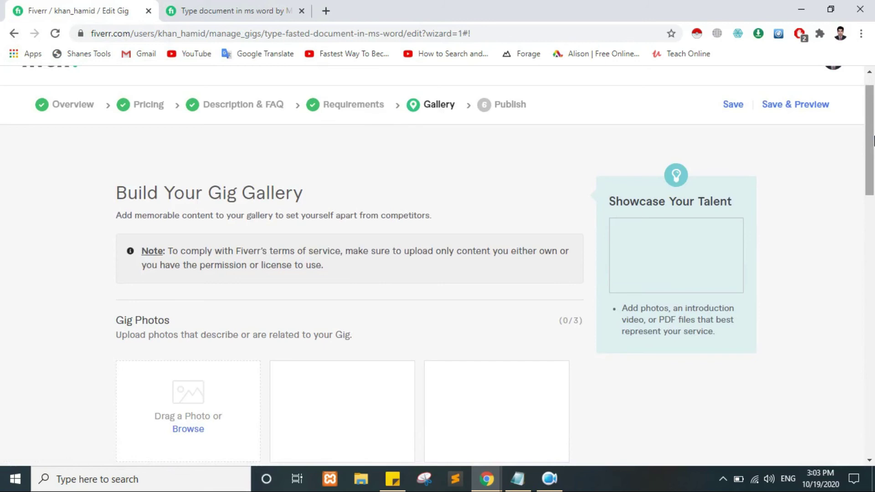
{"action": "left_click_drag", "start_coordinate": [874, 141], "coordinate": [874, 186]}
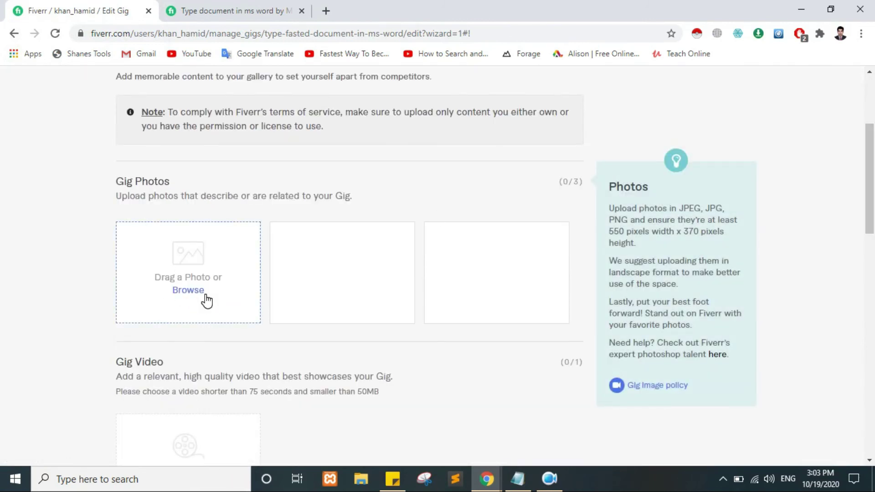
{"action": "left_click_drag", "start_coordinate": [873, 179], "coordinate": [872, 192]}
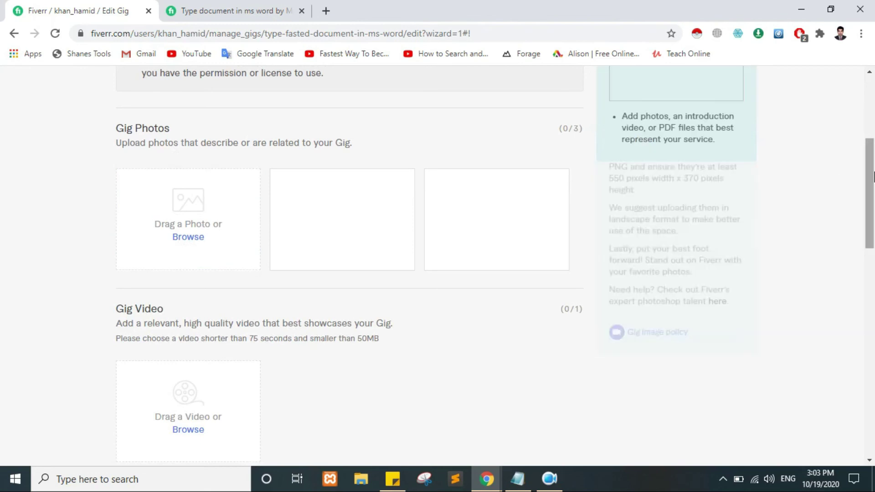
{"action": "scroll", "coordinate": [719, 215], "scroll_direction": "down", "scroll_amount": 2}
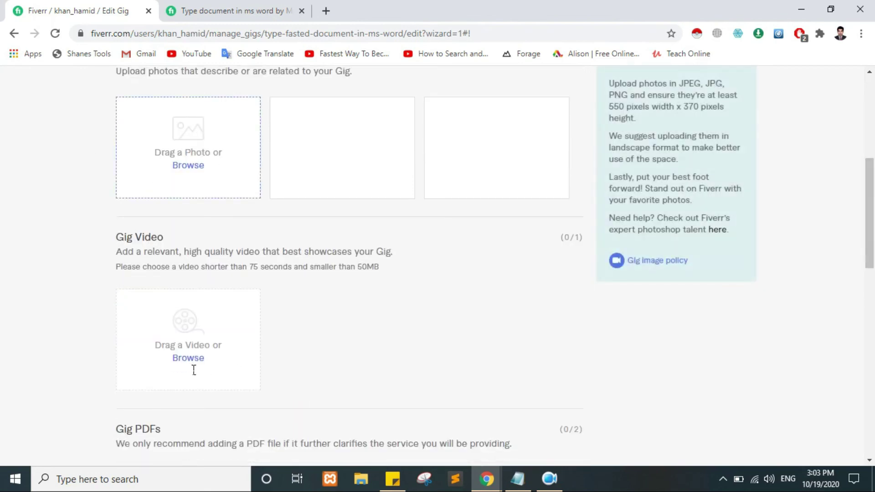
{"action": "scroll", "coordinate": [194, 370], "scroll_direction": "down", "scroll_amount": 2}
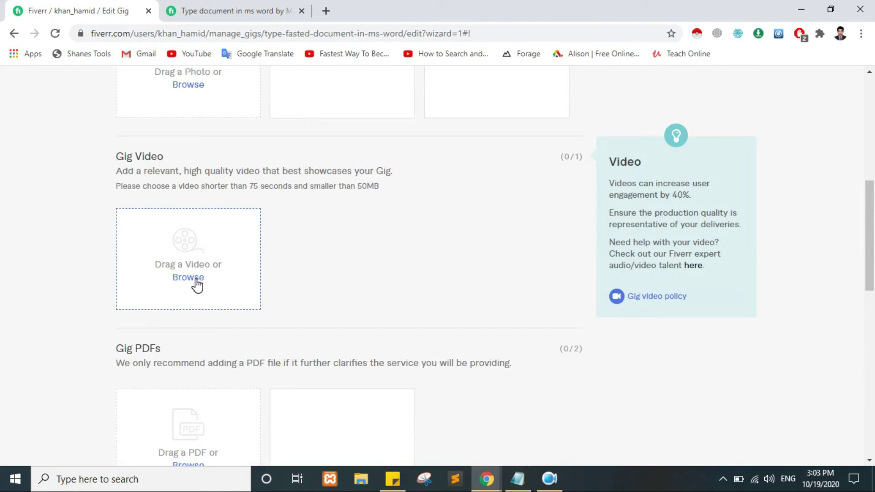
{"action": "left_click", "coordinate": [197, 285]}
{"action": "scroll", "coordinate": [194, 285], "scroll_direction": "up", "scroll_amount": 2}
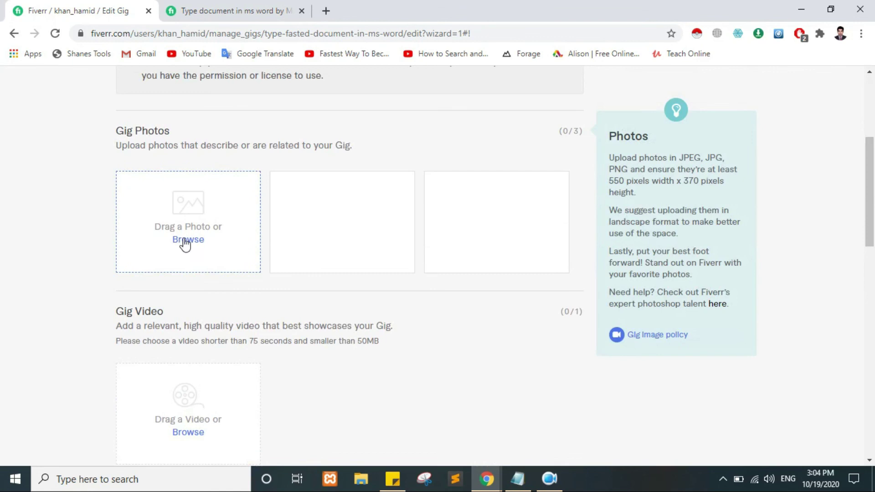
{"action": "left_click", "coordinate": [193, 241]}
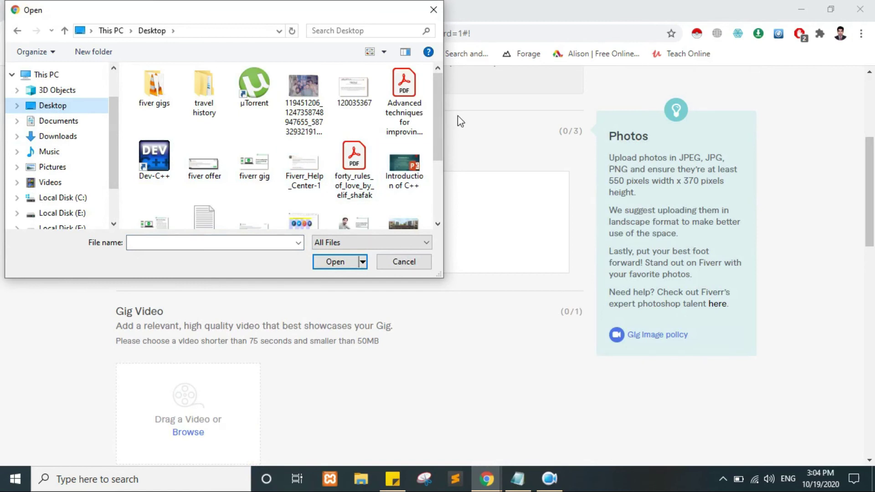
{"action": "scroll", "coordinate": [274, 150], "scroll_direction": "down", "scroll_amount": 1}
Step: Upload the 'ms word' image as the primary gig photo and save the gallery
{"action": "left_click", "coordinate": [152, 147]}
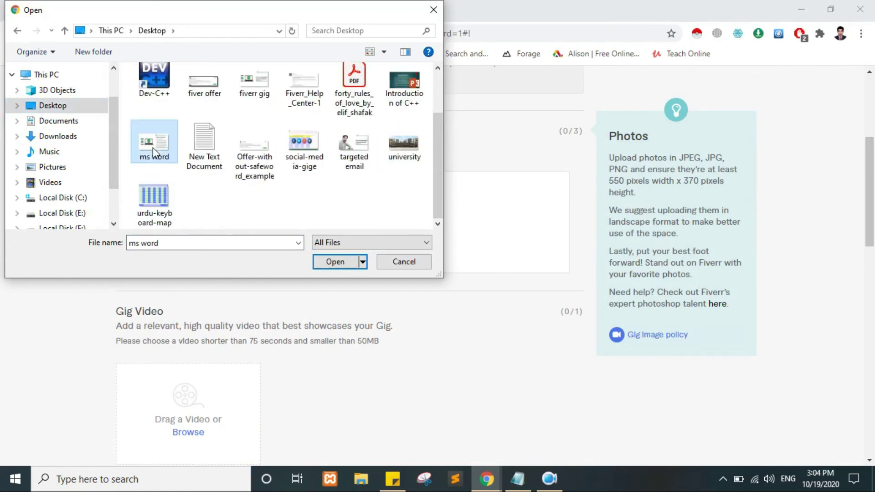
{"action": "left_click", "coordinate": [335, 262]}
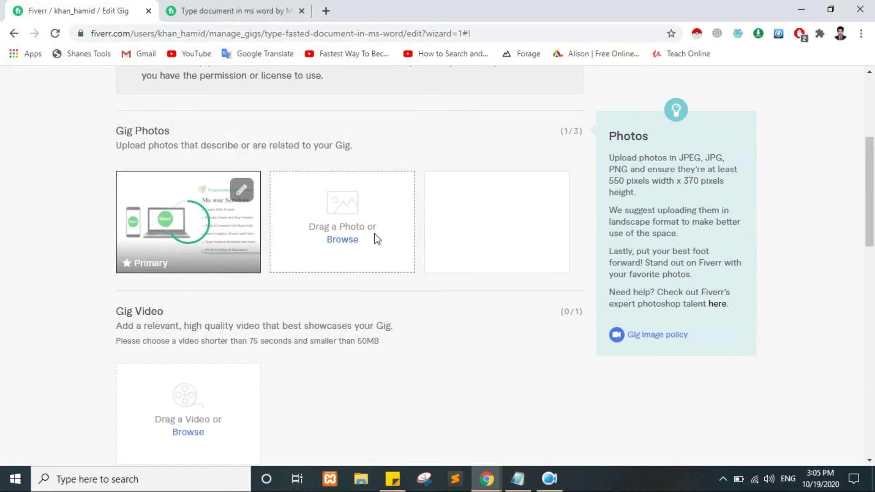
{"action": "left_click_drag", "start_coordinate": [870, 203], "coordinate": [874, 197]}
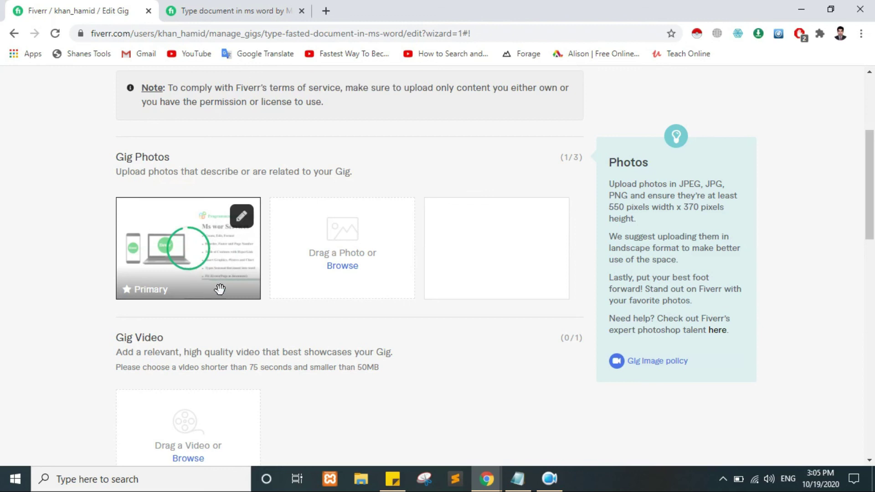
{"action": "scroll", "coordinate": [479, 342], "scroll_direction": "down", "scroll_amount": 6}
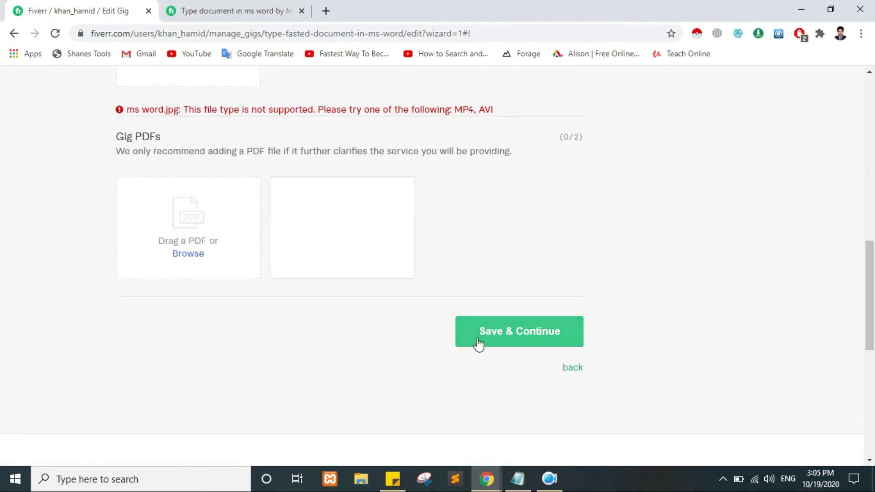
{"action": "left_click", "coordinate": [533, 340]}
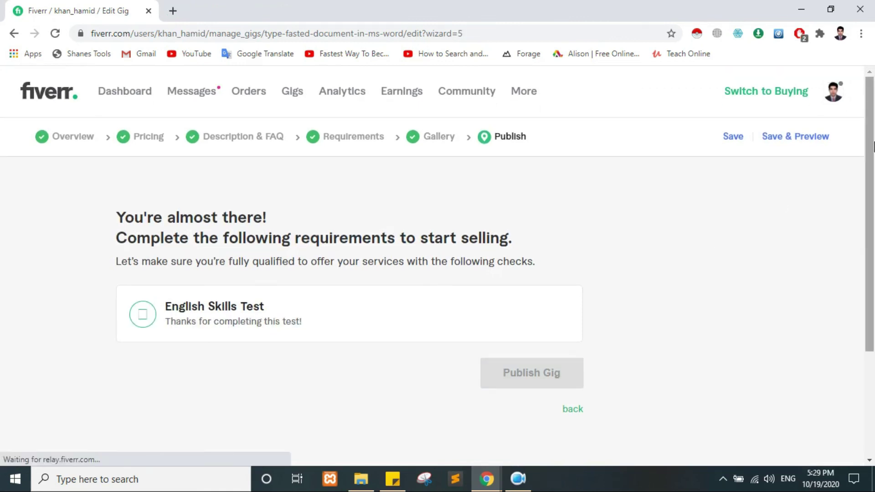
{"action": "scroll", "coordinate": [873, 145], "scroll_direction": "down", "scroll_amount": 2}
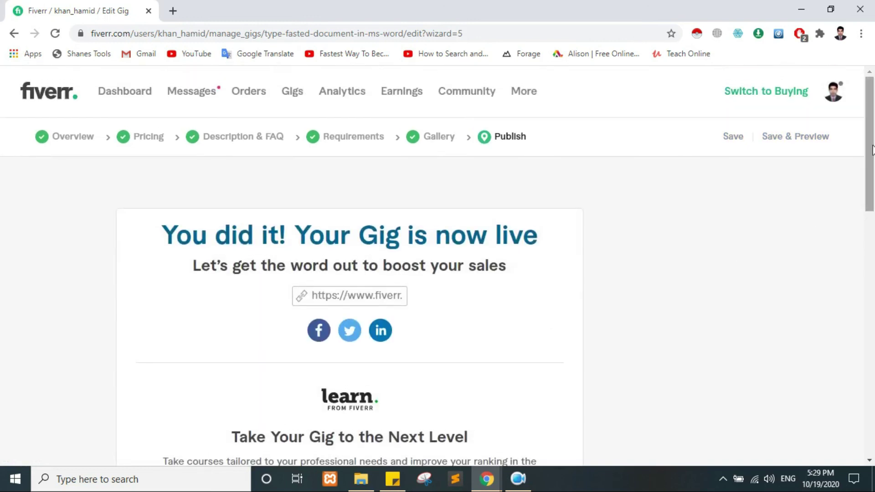
{"action": "mouse_move", "coordinate": [874, 135]}
{"action": "left_mouse_down"}
{"action": "mouse_move", "coordinate": [874, 188]}
{"action": "mouse_move", "coordinate": [874, 175]}
{"action": "mouse_move", "coordinate": [667, 282]}
{"action": "left_mouse_up"}
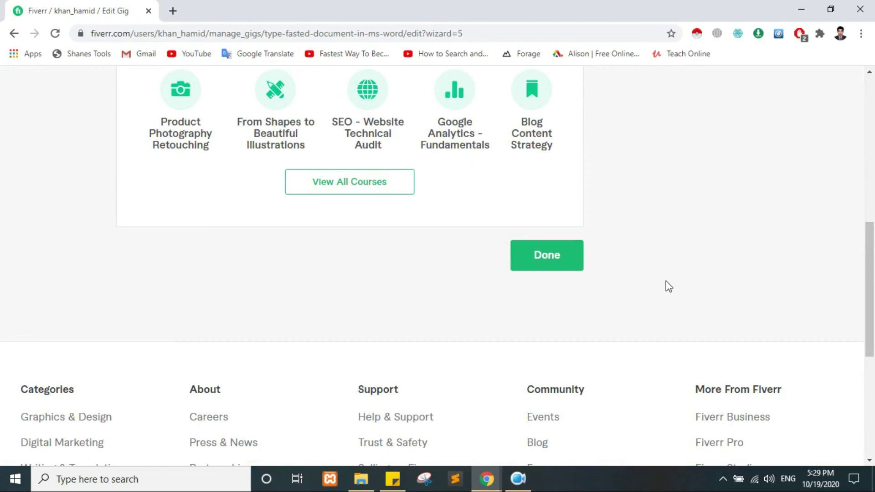
Step: Leave the publish confirmation with Done so the live gig appears under Active gigs
{"action": "left_click", "coordinate": [559, 262]}
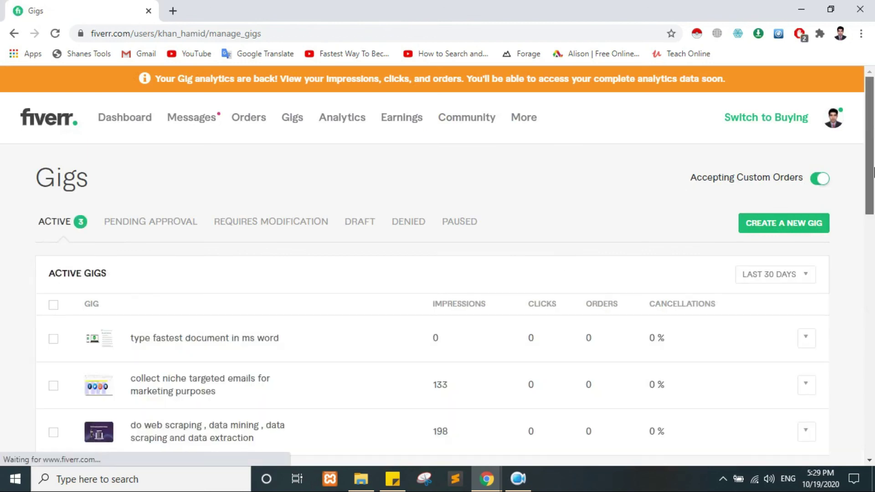
{"action": "scroll", "coordinate": [873, 200], "scroll_direction": "down", "scroll_amount": 2}
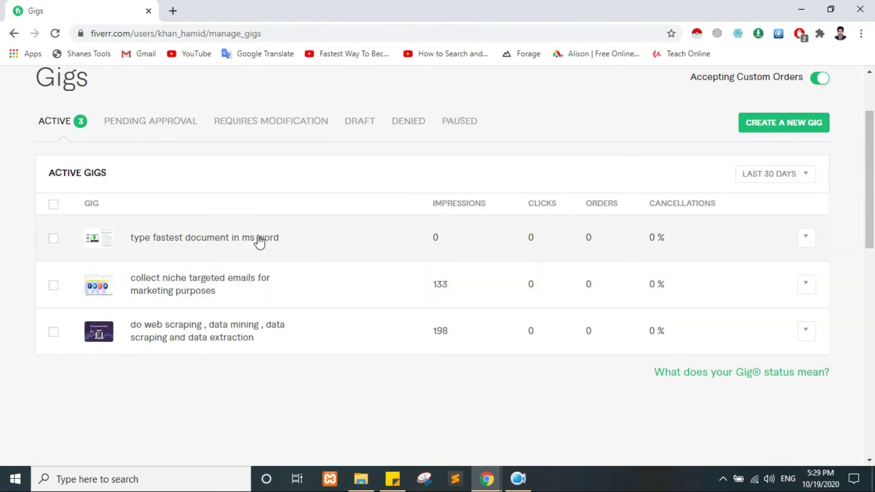
Step: Expand the 'type fastest document in ms word' row in the Active gigs list
{"action": "left_click", "coordinate": [245, 239]}
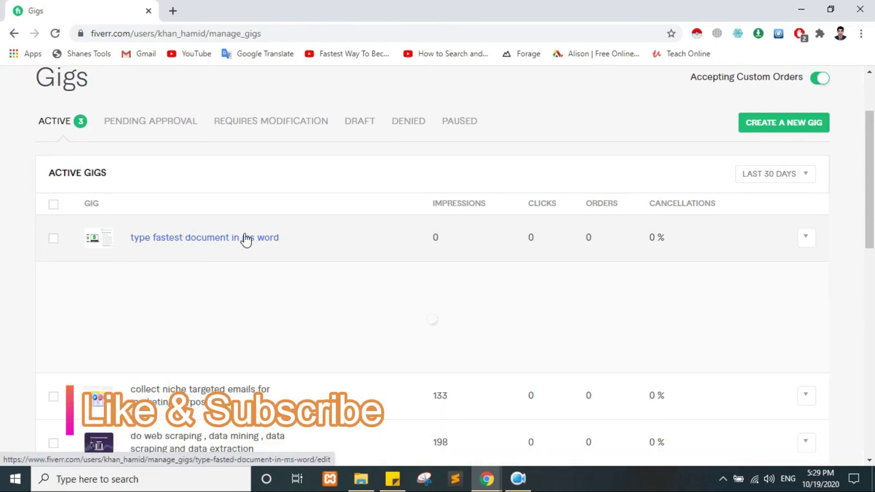